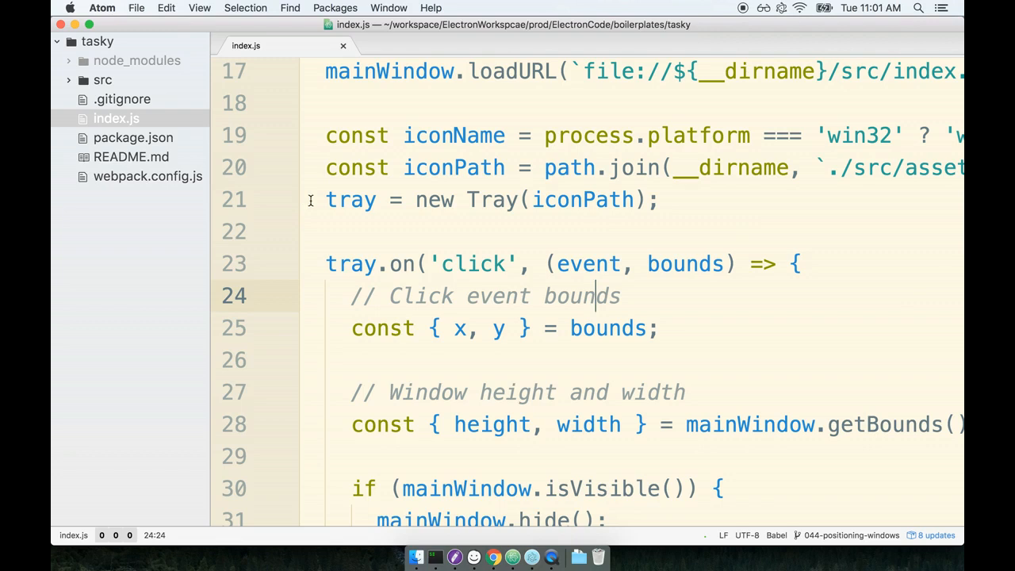
Review the tray creation on line 21 and the click listener on line 23 in index.js
left_click_drag(302, 196, 660, 359)
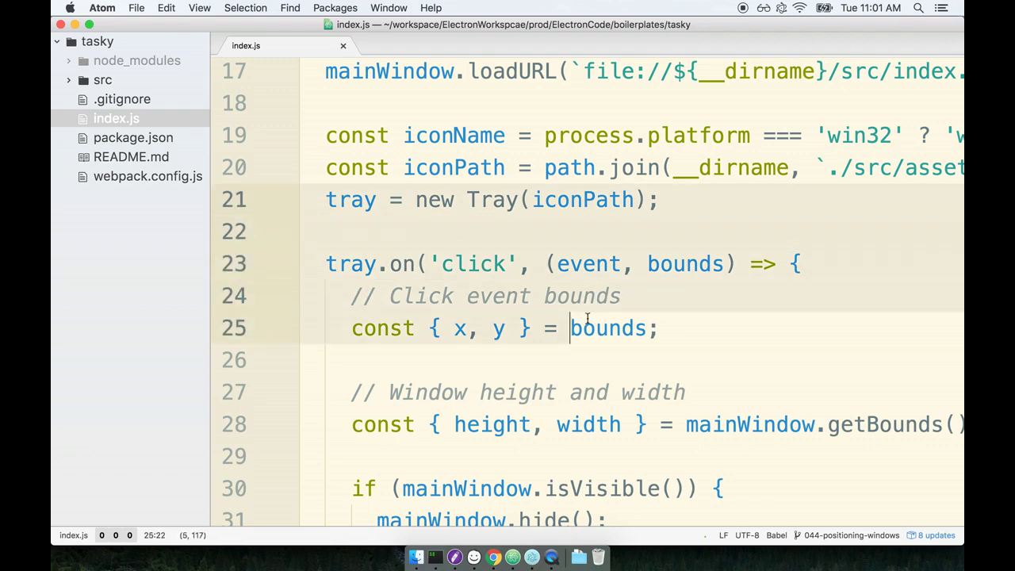
left_click(659, 358)
left_click_drag(339, 266, 565, 266)
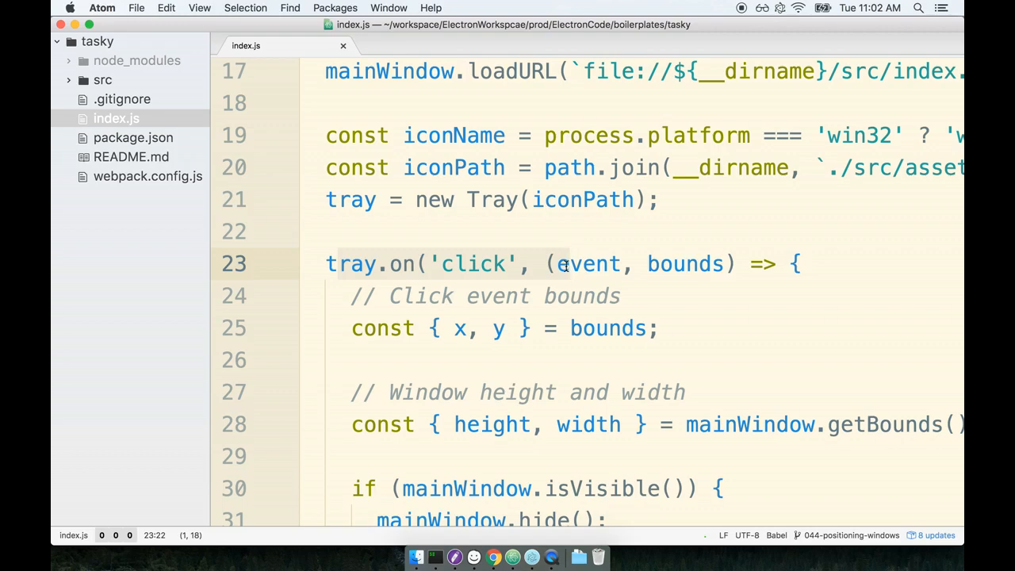
key("Down")
scroll(697, 310, "down", 1)
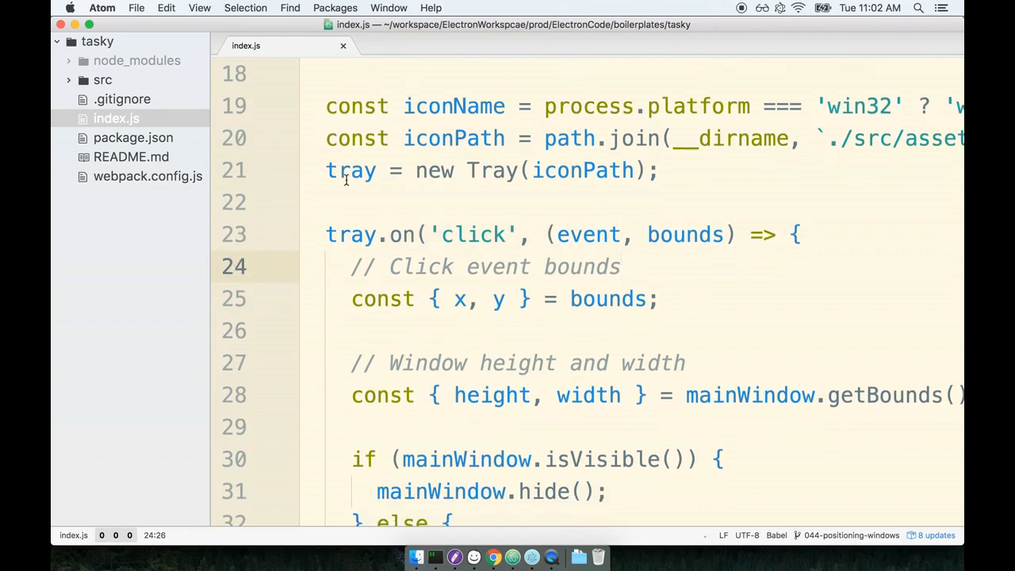
left_click(717, 435)
scroll(717, 434, "down", 2)
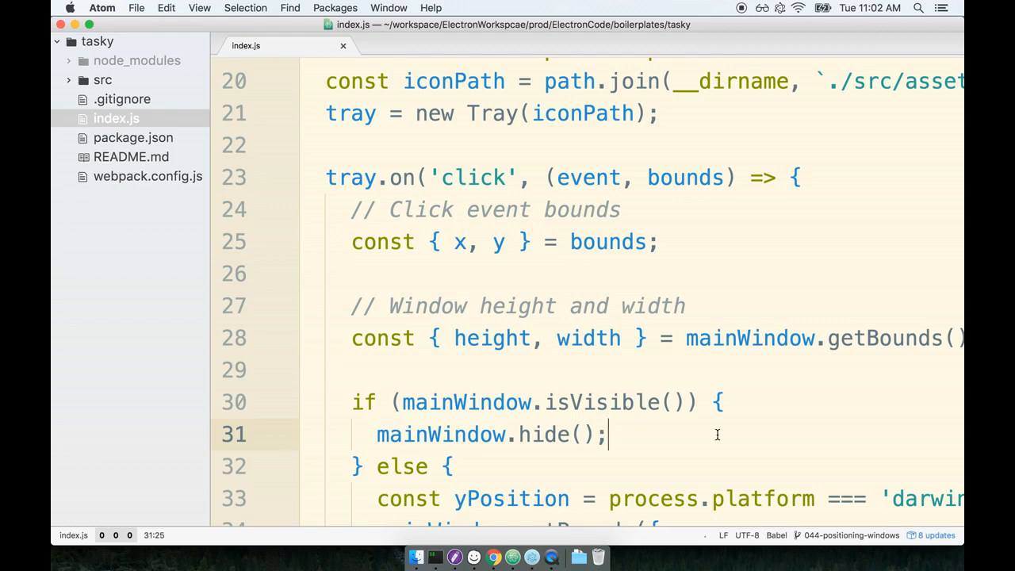
scroll(718, 434, "up", 1)
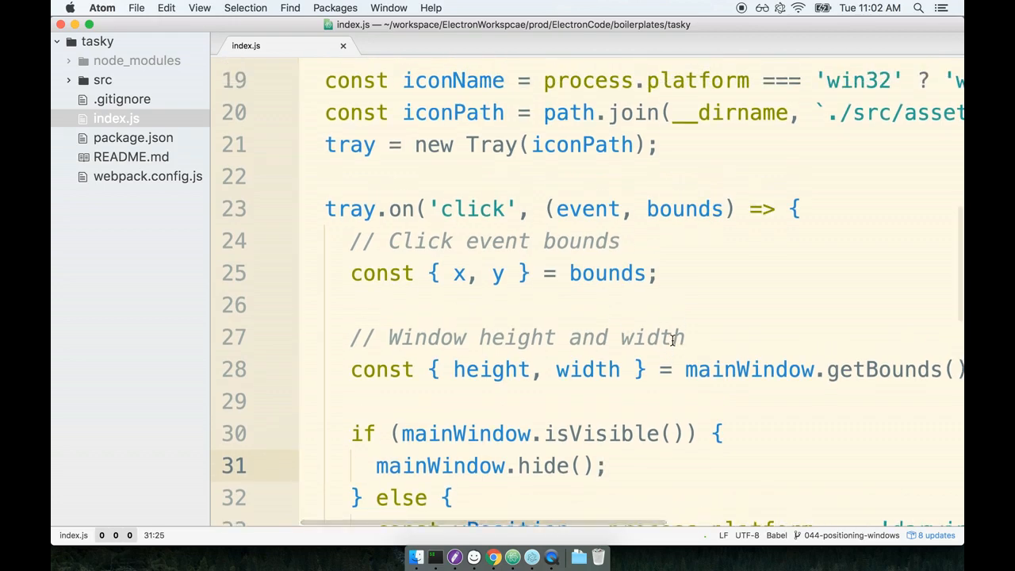
left_click_drag(418, 142, 608, 145)
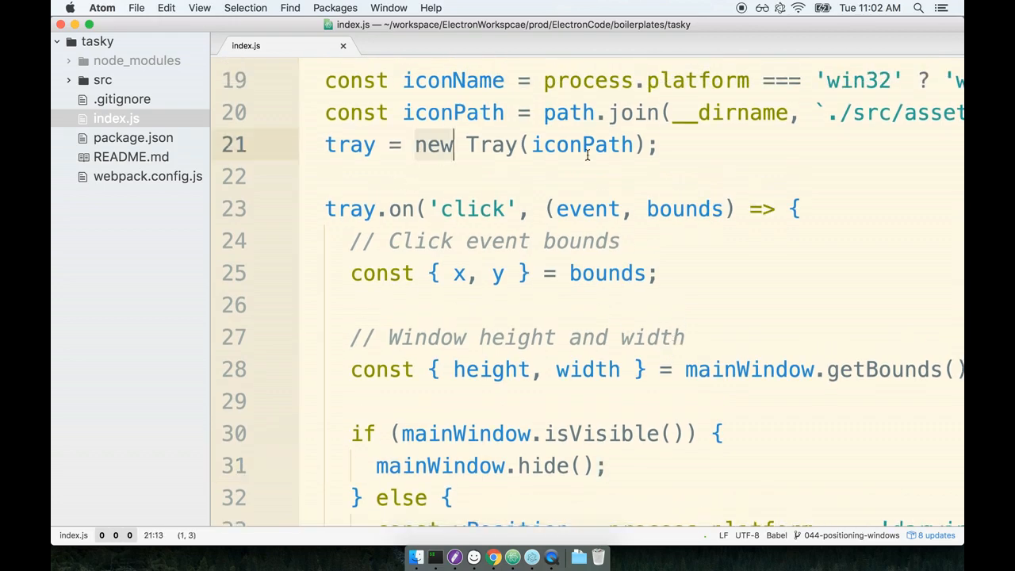
double_click(491, 144)
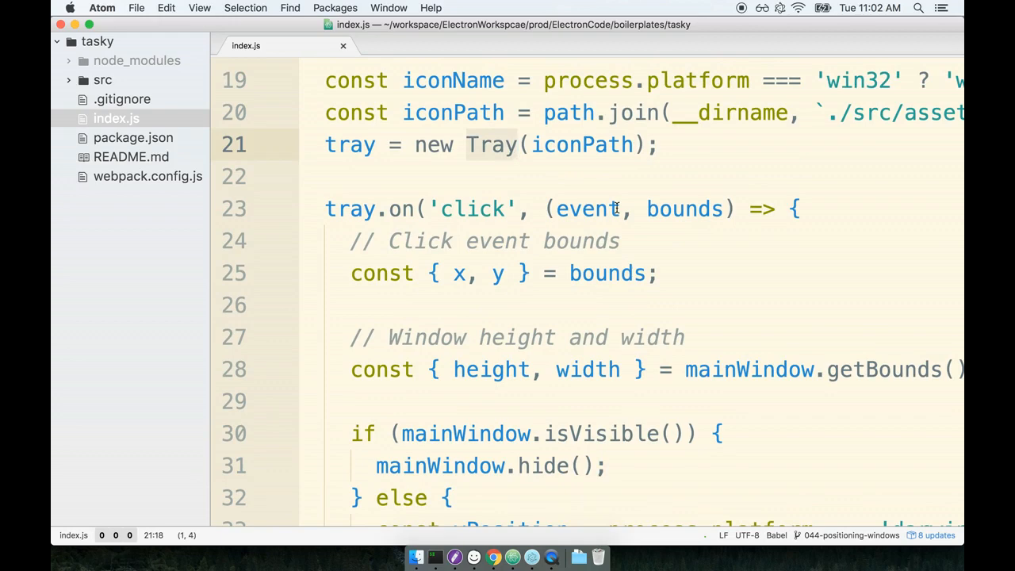
scroll(615, 208, "up", 1)
left_click(492, 156)
double_click(491, 156)
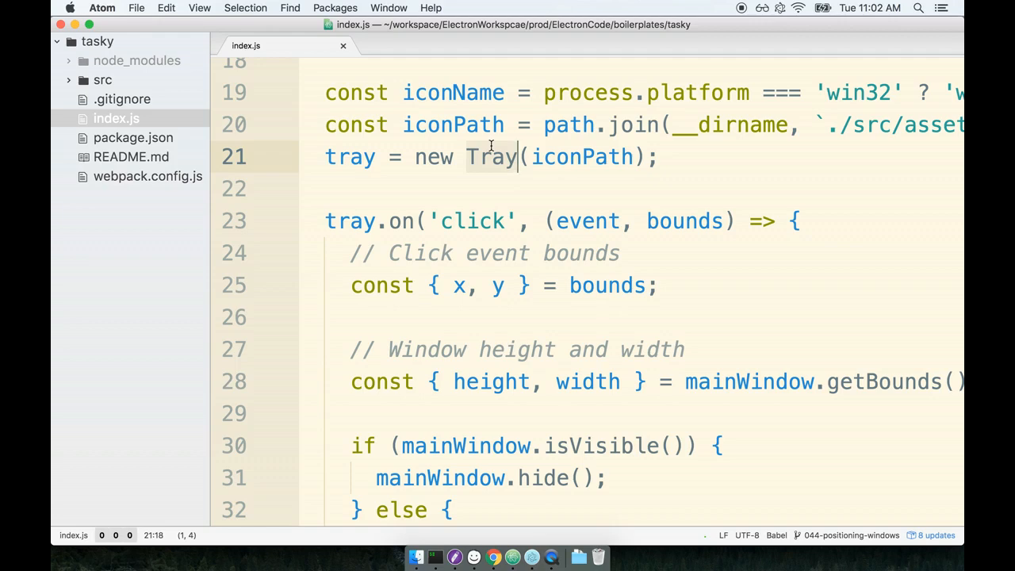
left_click(529, 248)
Check the Tray diagram's constructor box and its icon-path note, returning to index.js
left_click(473, 557)
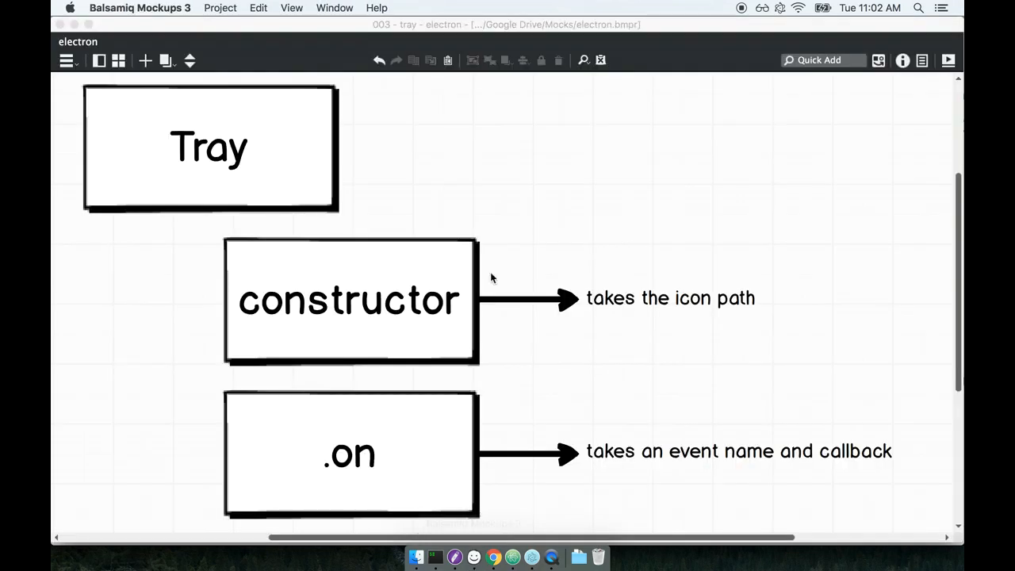
left_click(181, 157)
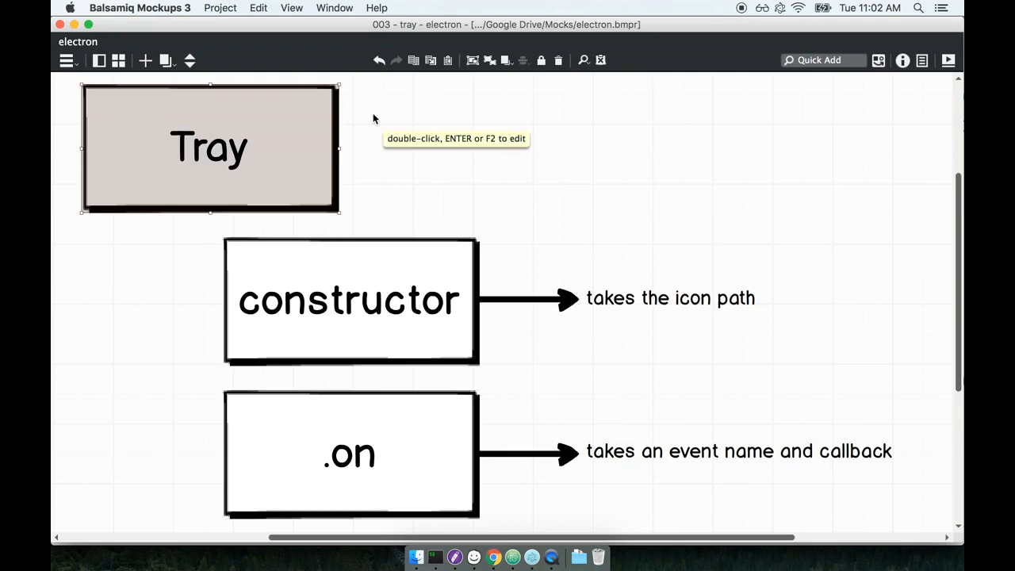
left_click(398, 322)
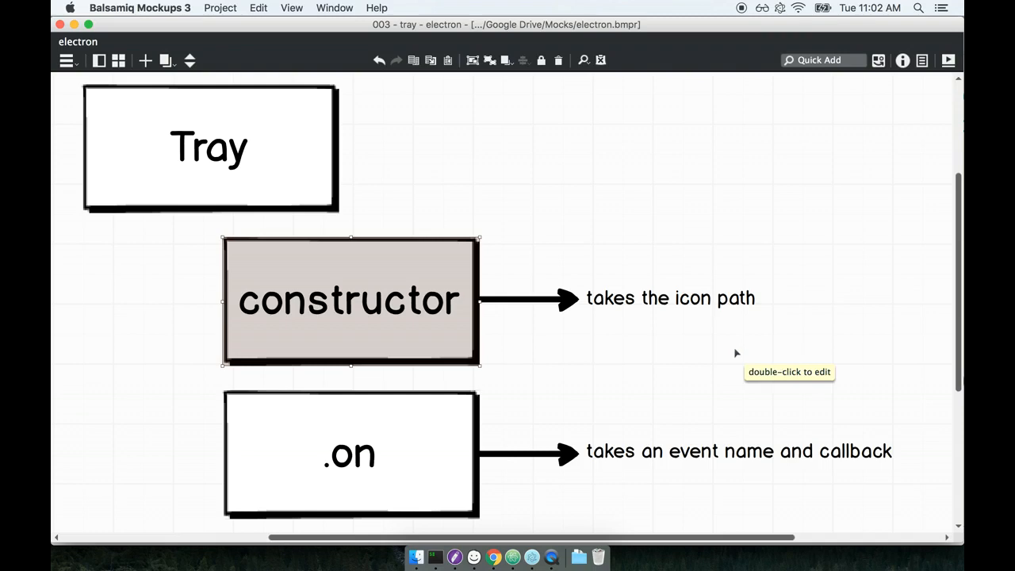
left_click(721, 302)
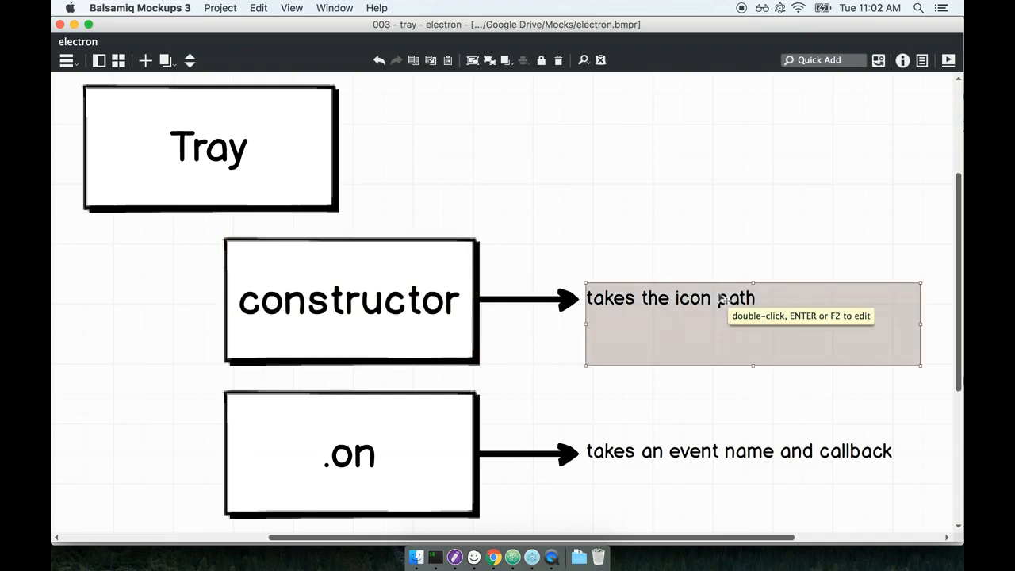
key("super+Tab")
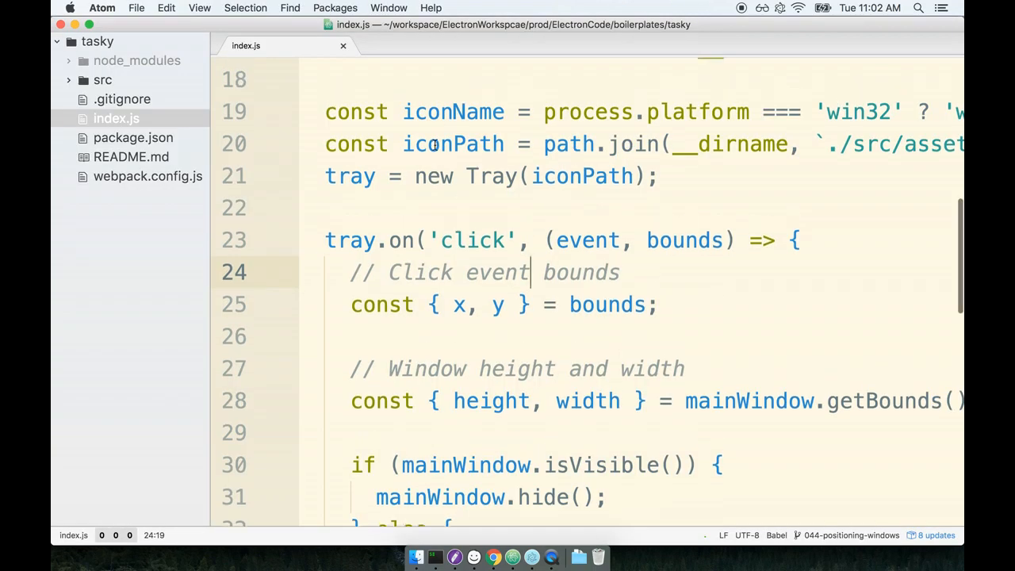
scroll(460, 182, "up", 1)
left_click_drag(377, 184, 659, 184)
scroll(555, 238, "up", 1)
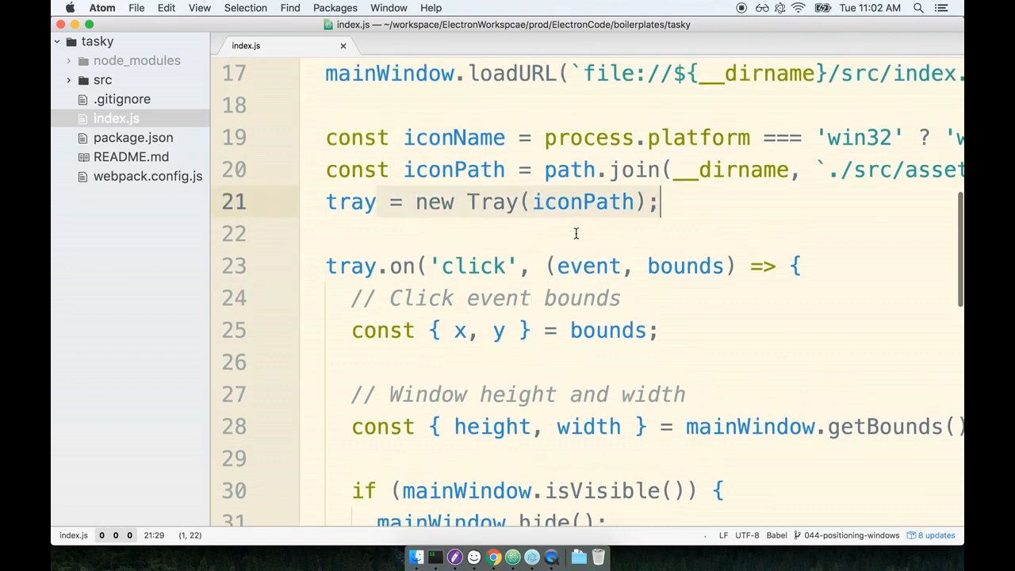
Examine the new Tray(iconPath) constructor call and its argument on line 21
left_click_drag(416, 201, 470, 202)
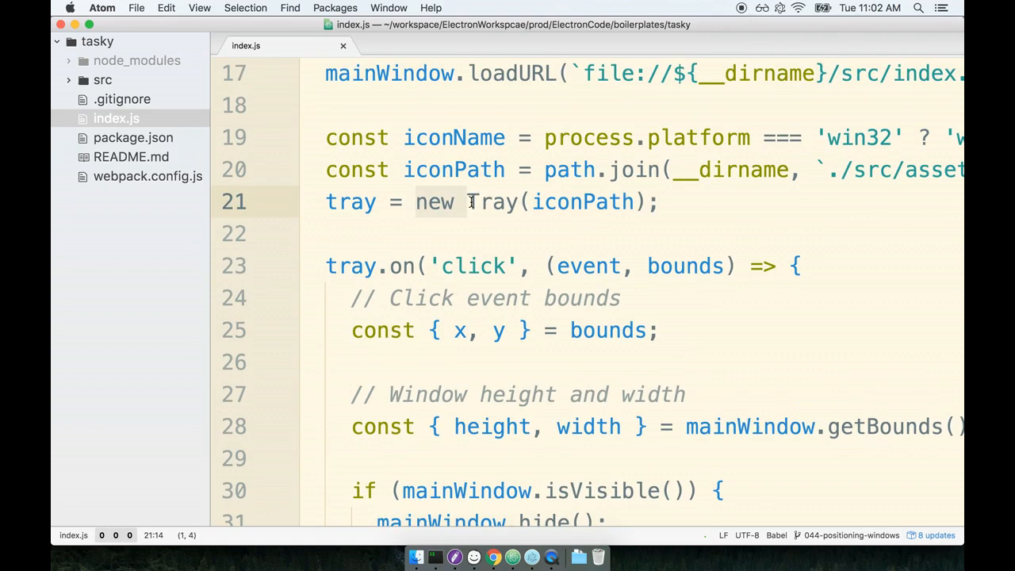
left_click(470, 202)
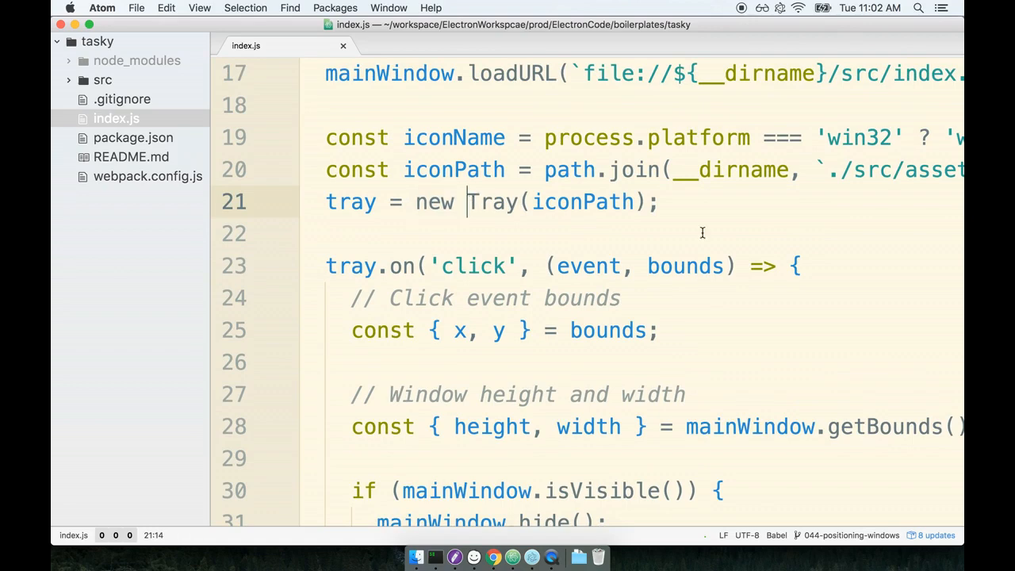
double_click(498, 201)
left_click_drag(389, 202, 636, 201)
double_click(563, 201)
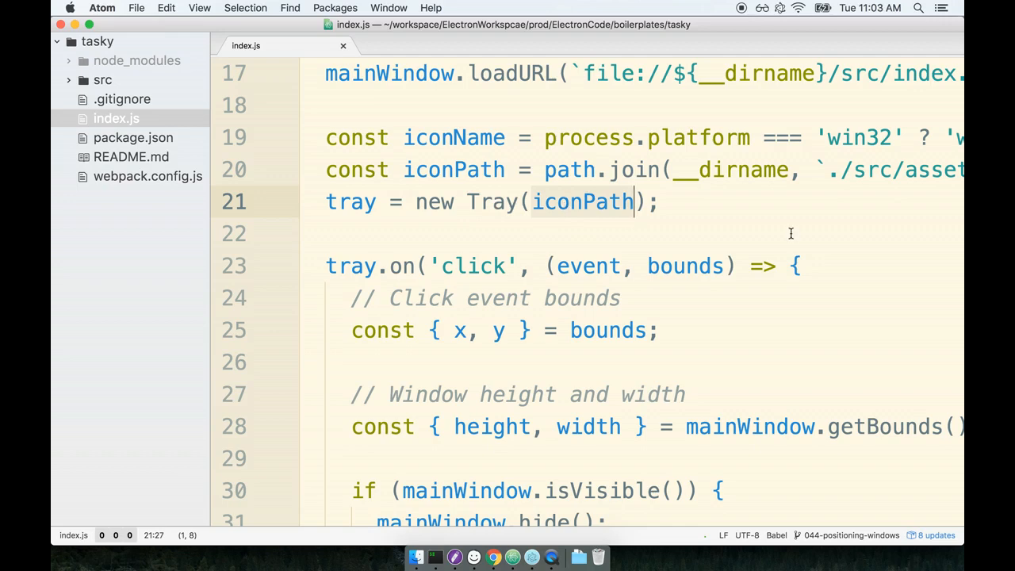
Read the diagram's .on box and its event-name-and-callback note, returning to the code
key("super+Tab")
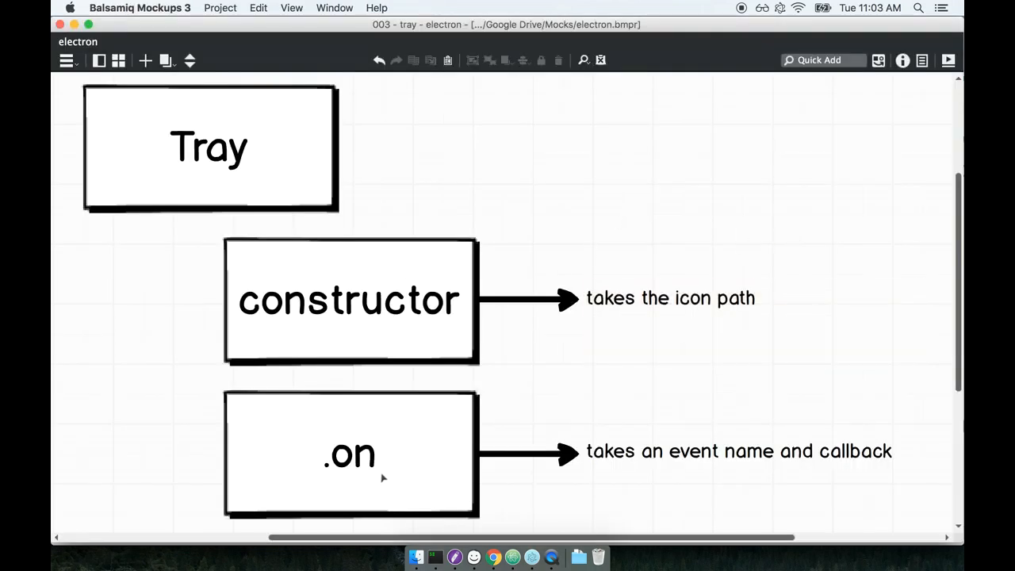
left_click(384, 473)
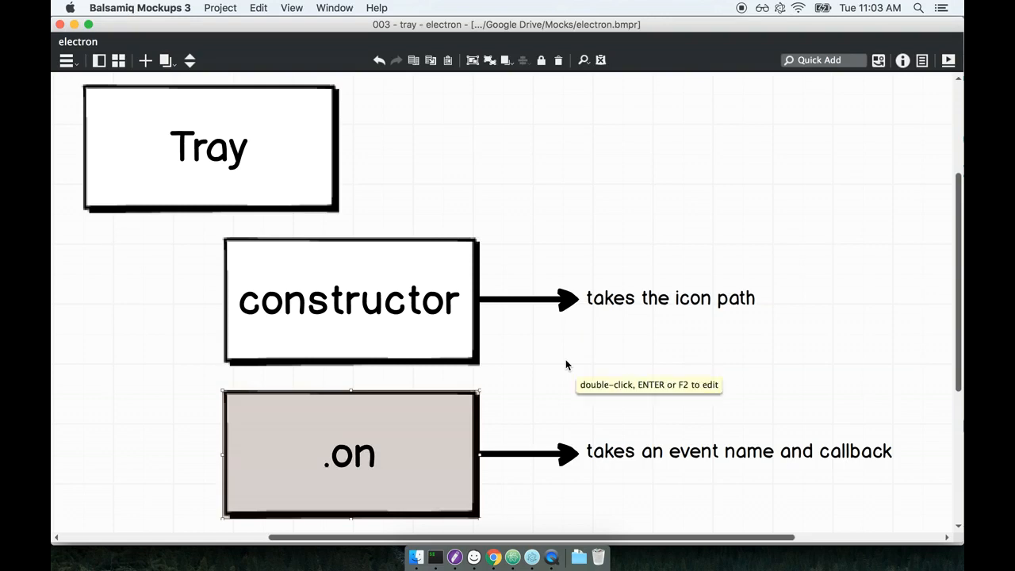
left_click(675, 453)
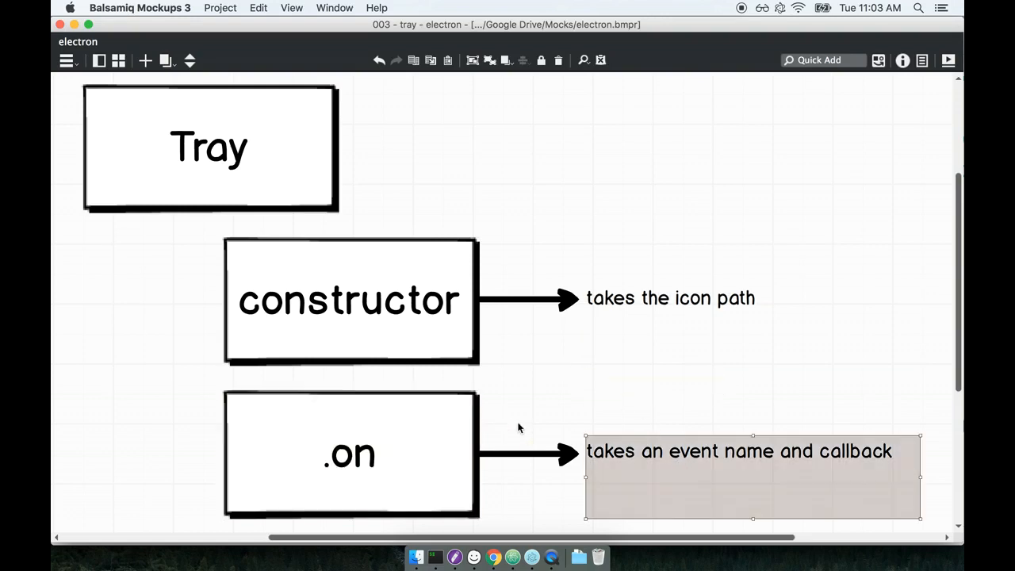
key("super+Tab")
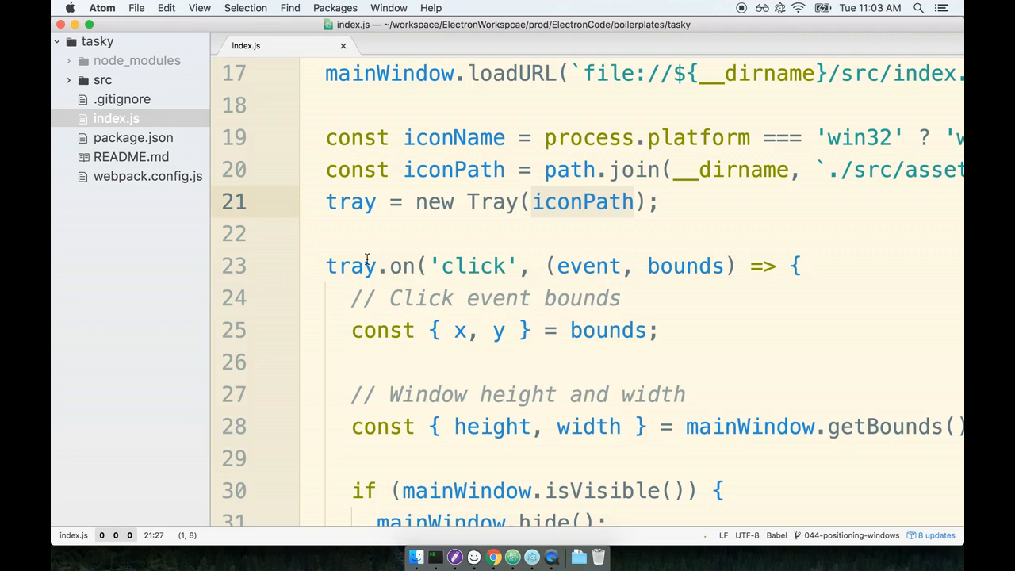
Review the tray 'click' handler, its callback and window bounds lines, leaving index.js unedited
double_click(348, 266)
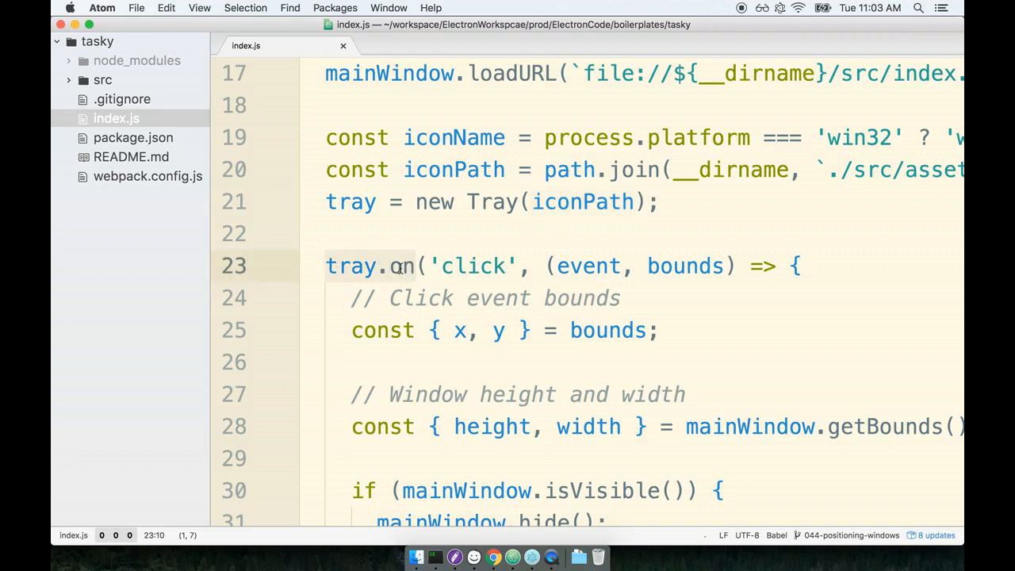
left_click(429, 265)
left_click(517, 266, "shift")
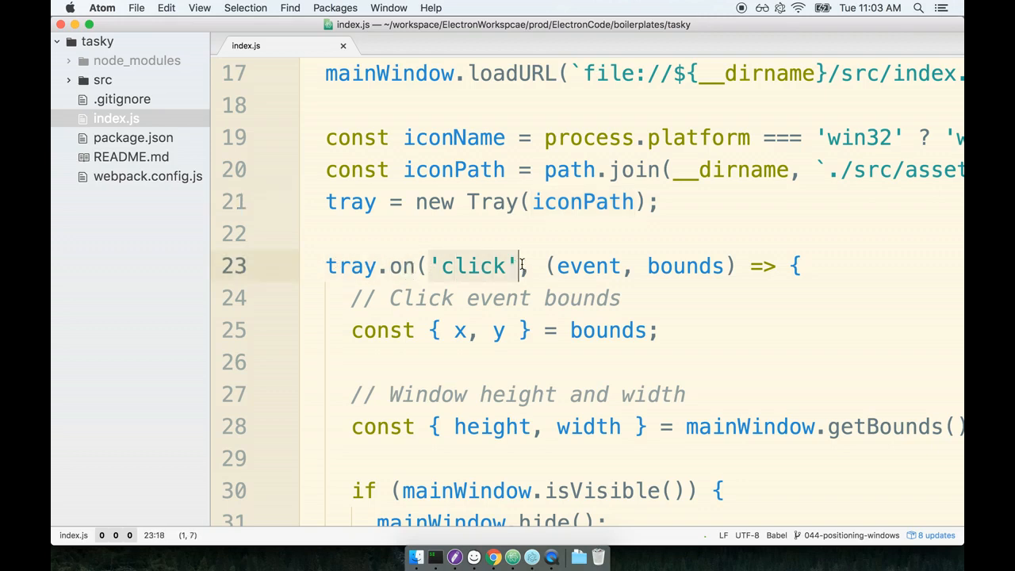
left_click_drag(544, 265, 802, 265)
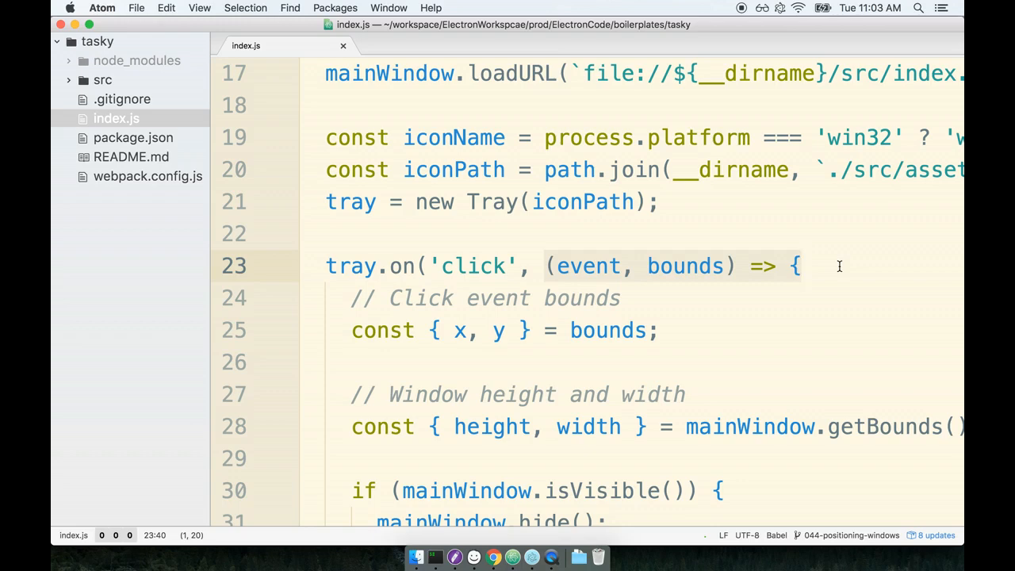
scroll(838, 266, "down", 1)
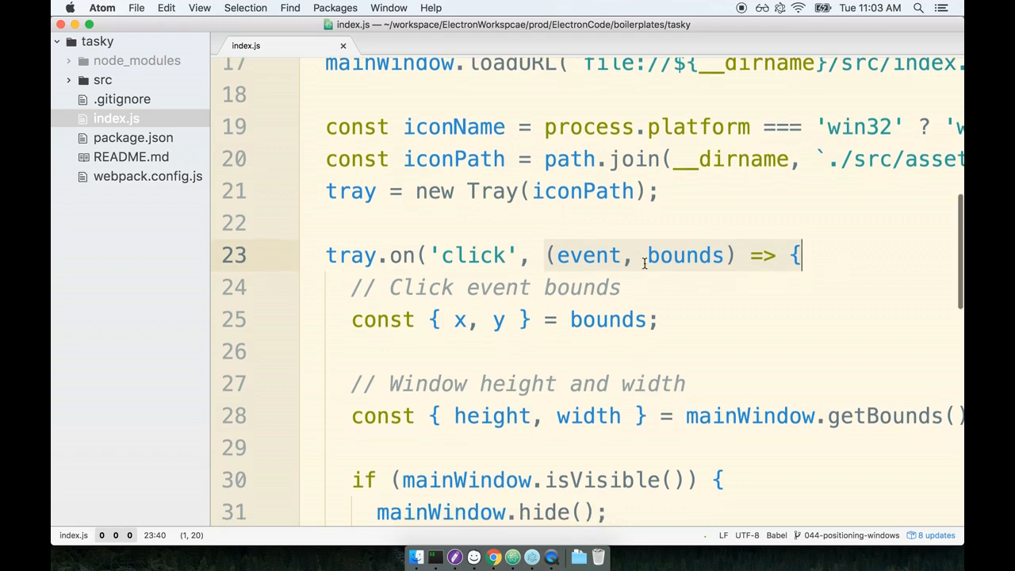
left_click(332, 256)
left_click(675, 415)
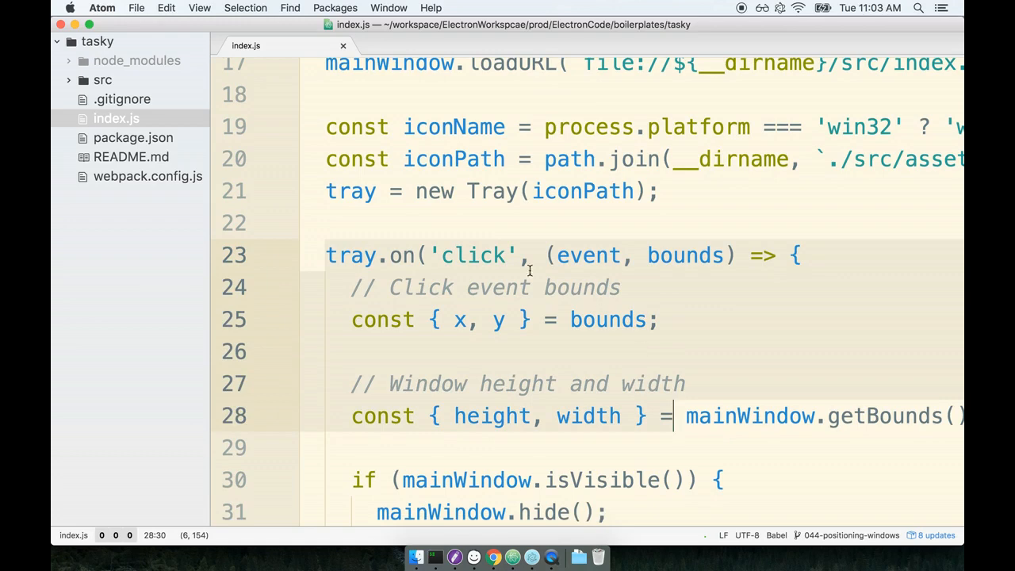
scroll(600, 388, "down", 2)
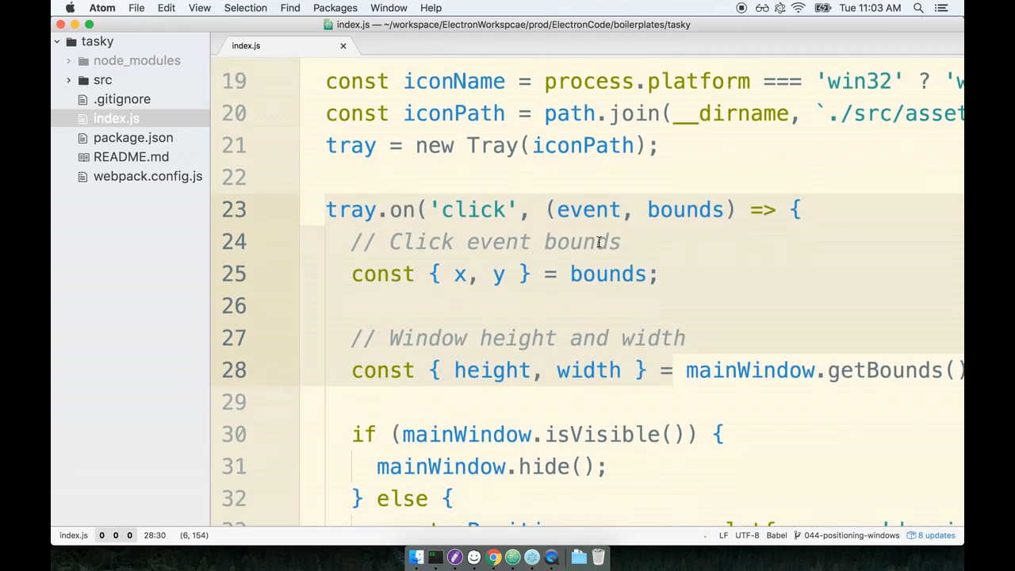
left_click(526, 306)
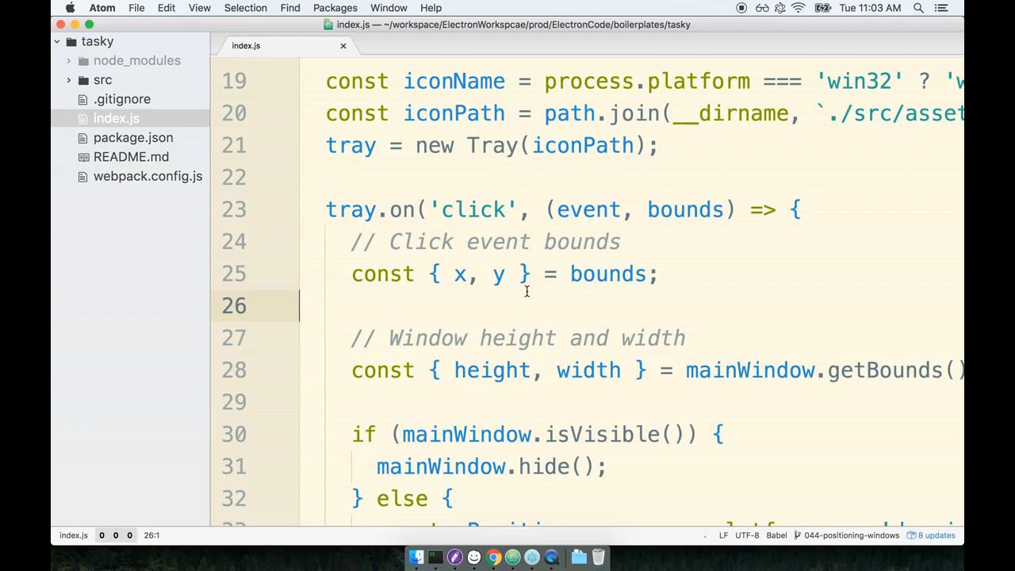
key("super+Tab")
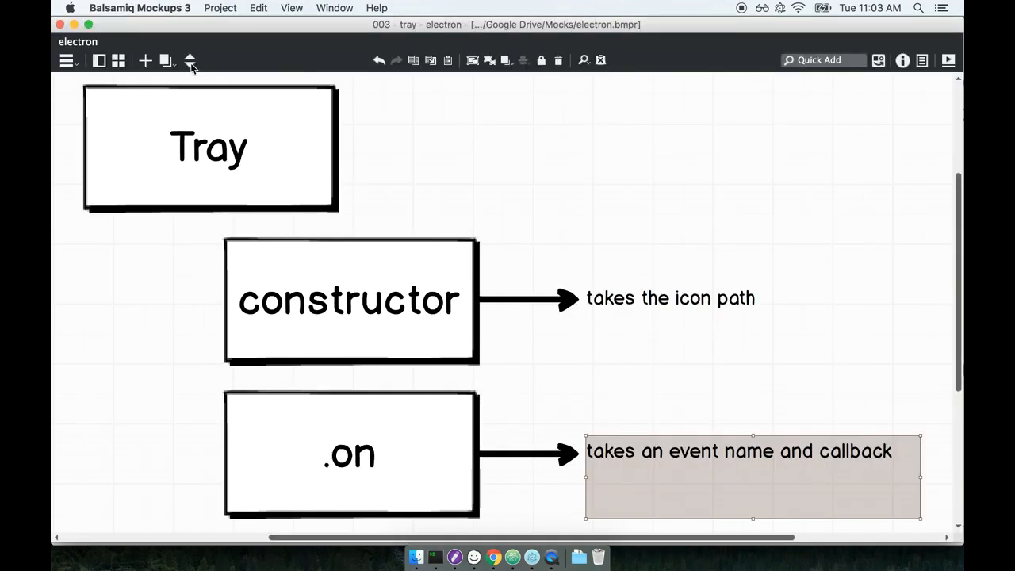
Show the '003 - timer tray' mockup with its TimerTray and constructor boxes
left_click(190, 65)
left_click(295, 171)
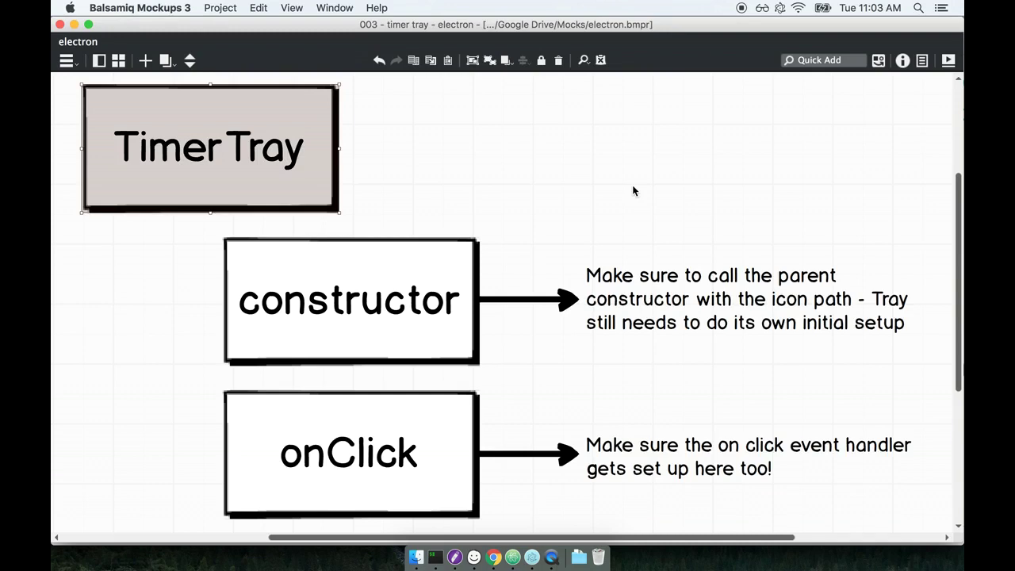
left_click(361, 292)
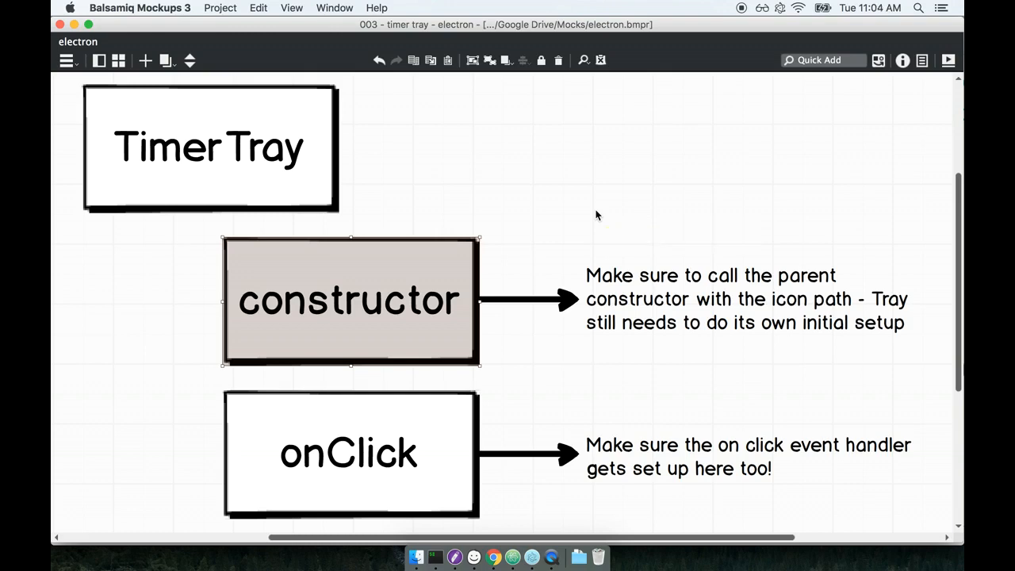
Glance at the click handler and iconPath in index.js, then return to the TimerTray mockup
key("super+Tab")
left_click(510, 210)
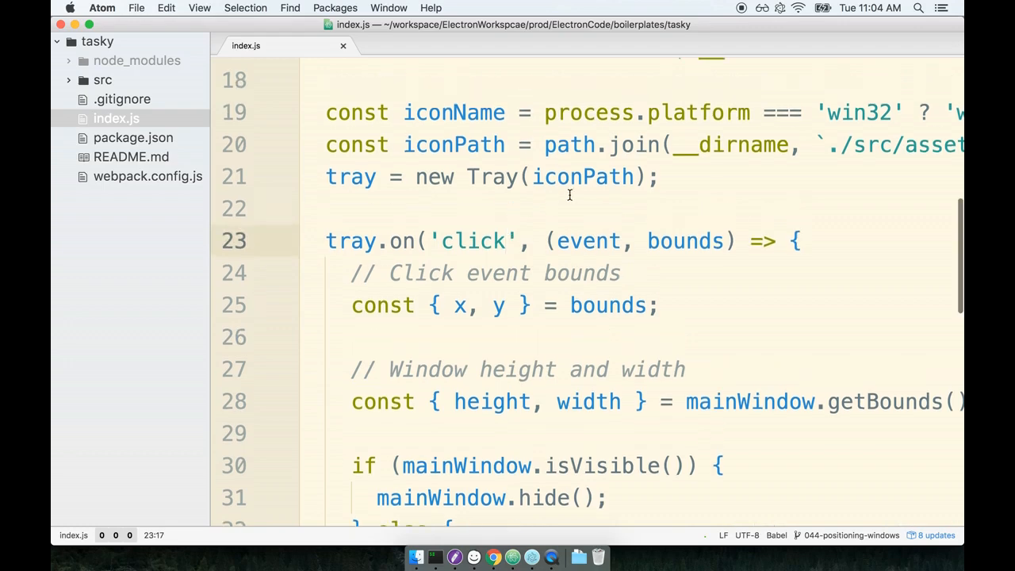
left_click(569, 180)
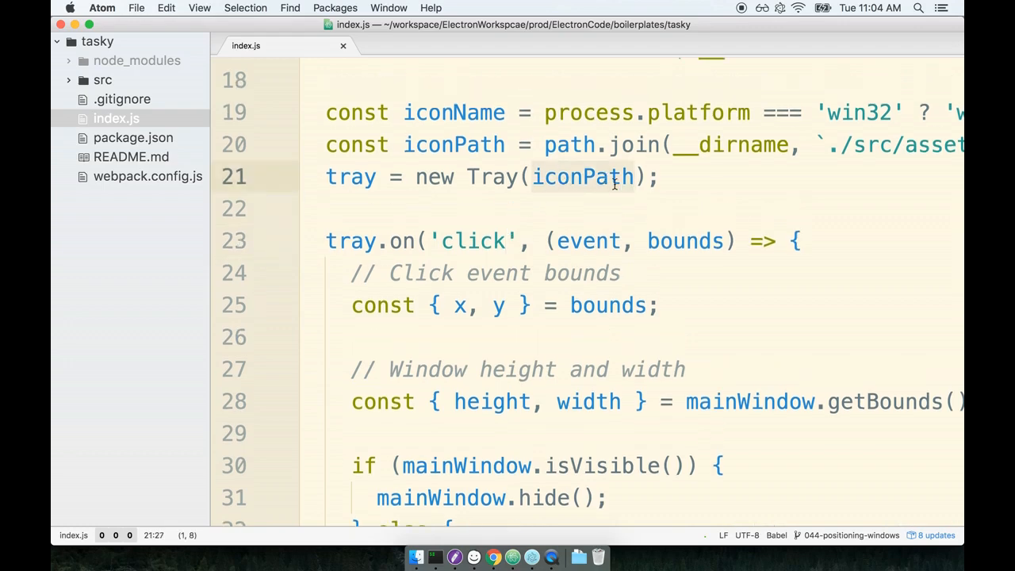
key("super+Tab")
left_click(250, 156)
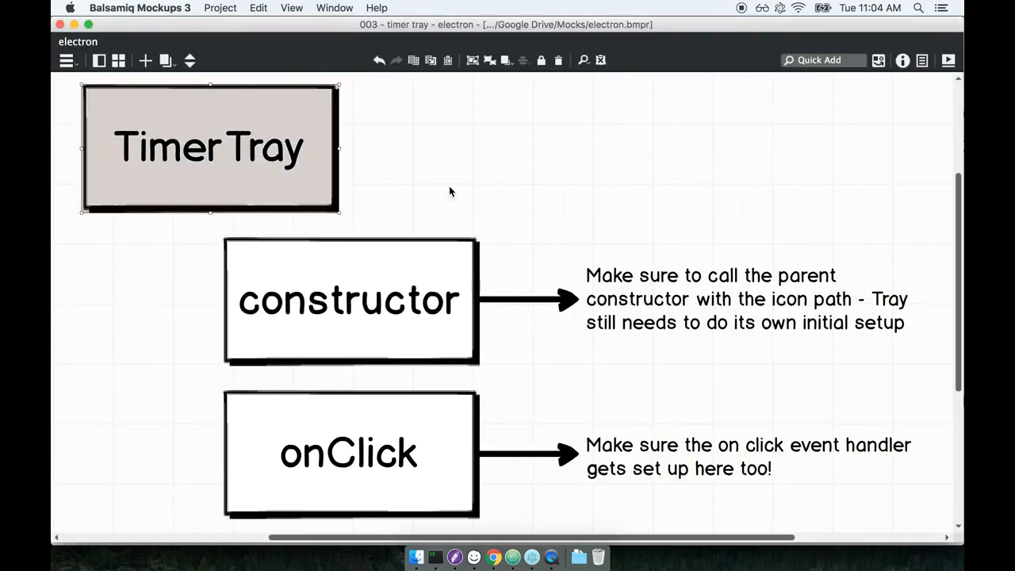
Review the constructor row of the TimerTray diagram, marquee-selecting its arrow and note
left_click(471, 300)
left_click(440, 286)
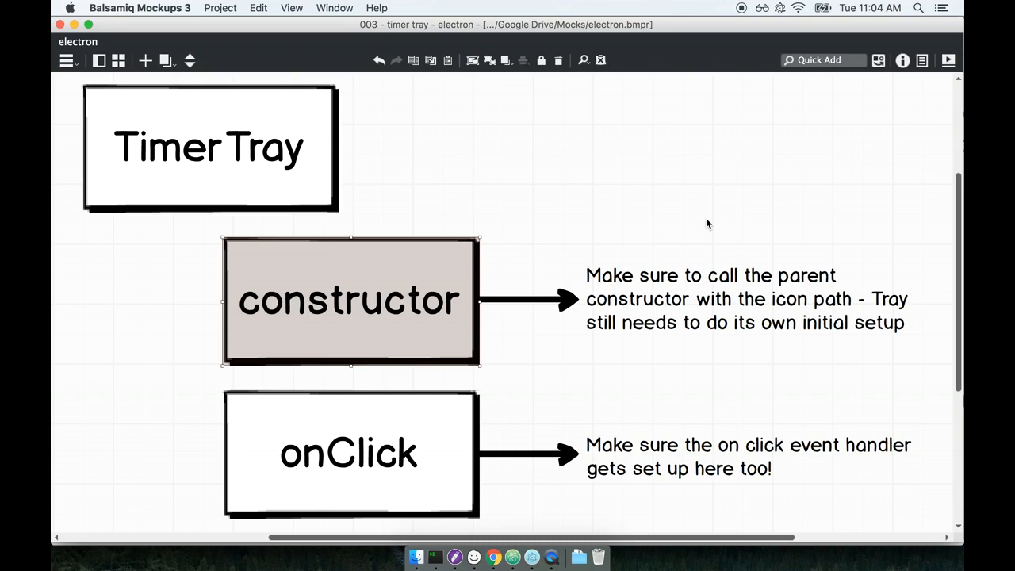
left_click(206, 220)
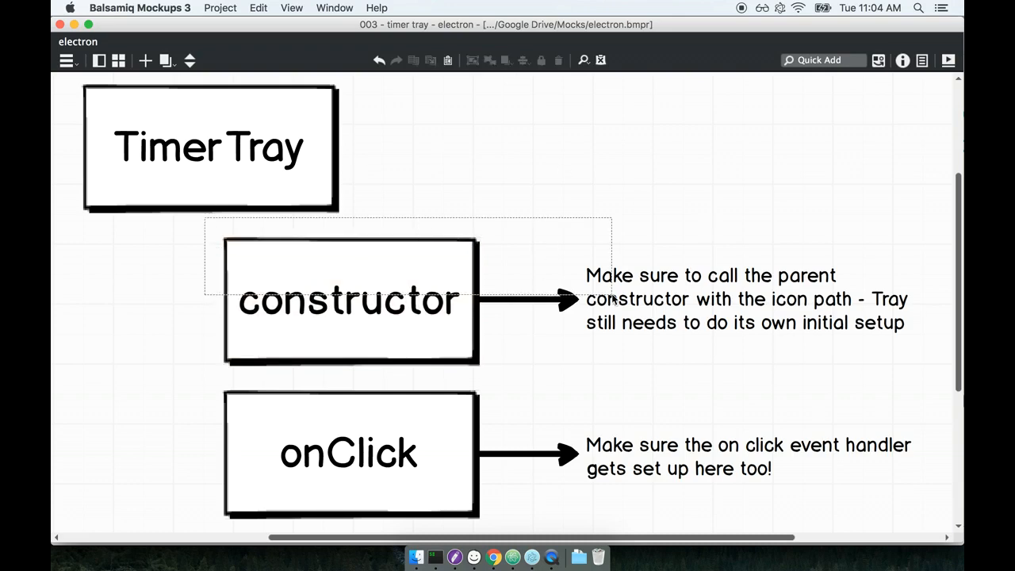
left_click_drag(183, 219, 940, 363)
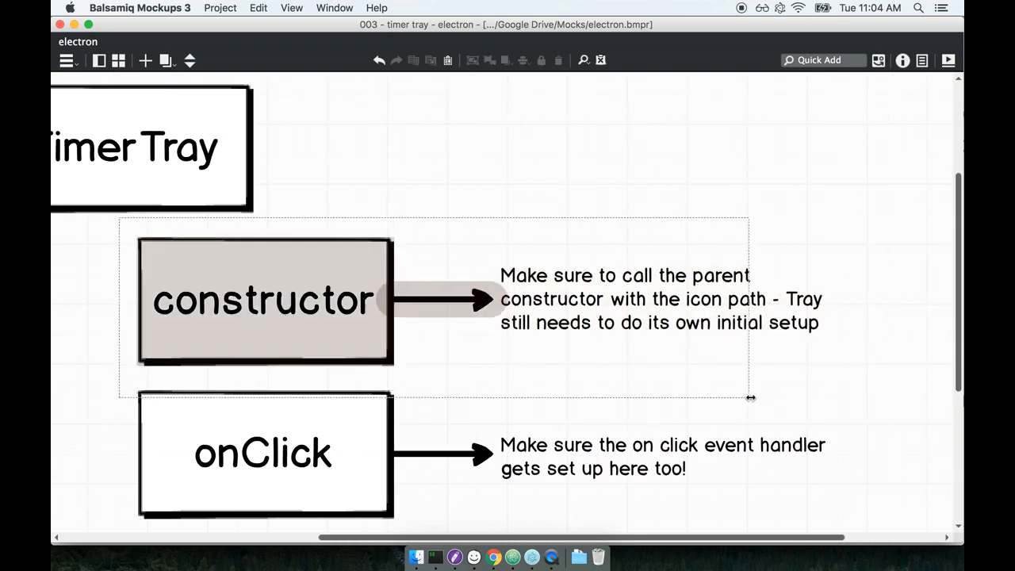
scroll(751, 401, "left", 5)
scroll(751, 401, "right", 5)
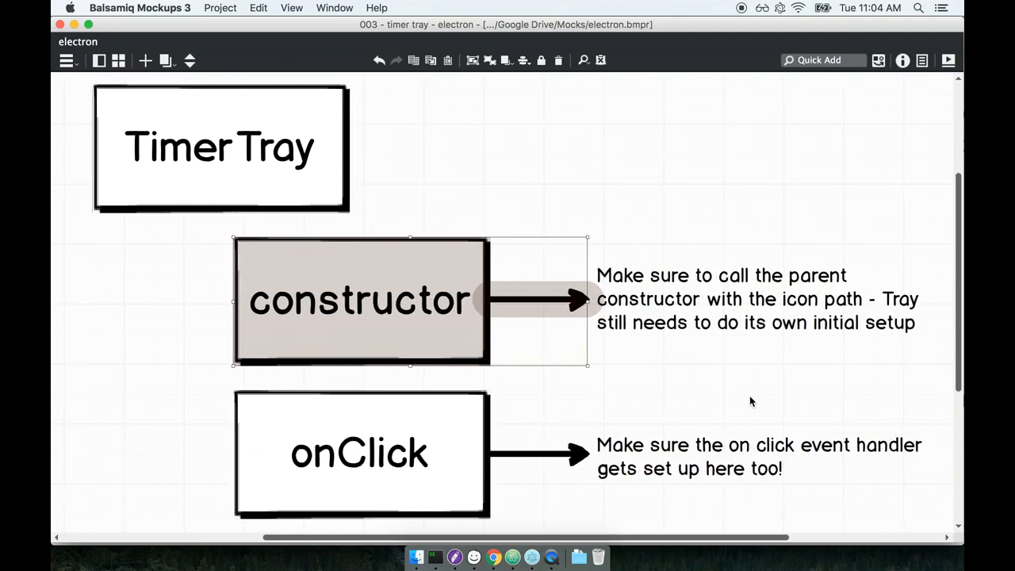
left_click(653, 381)
Step through the TimerTray, constructor, parent-constructor note and onClick shapes, then return to Atom
left_click(265, 208)
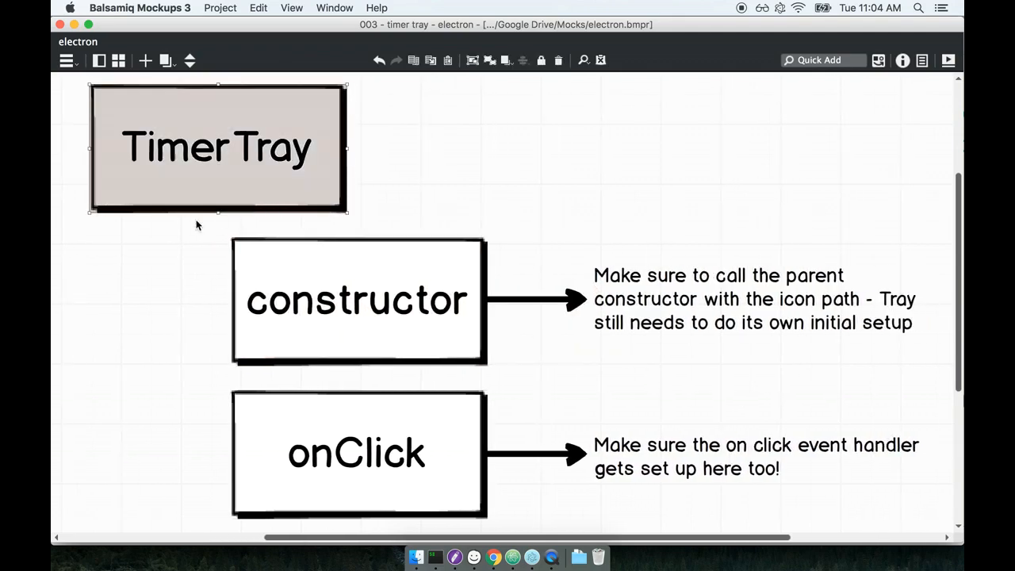
left_click(421, 292)
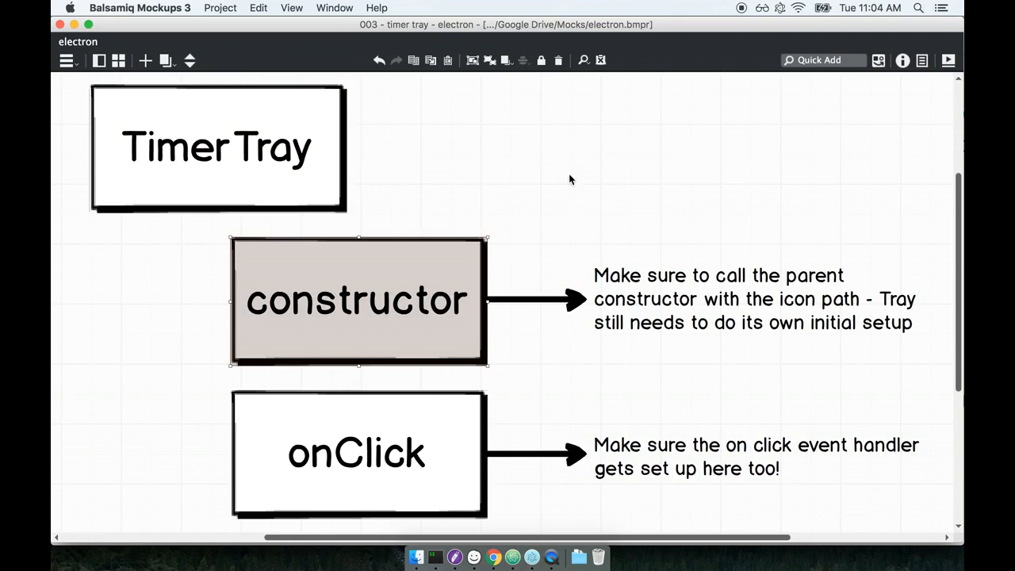
left_click(672, 305)
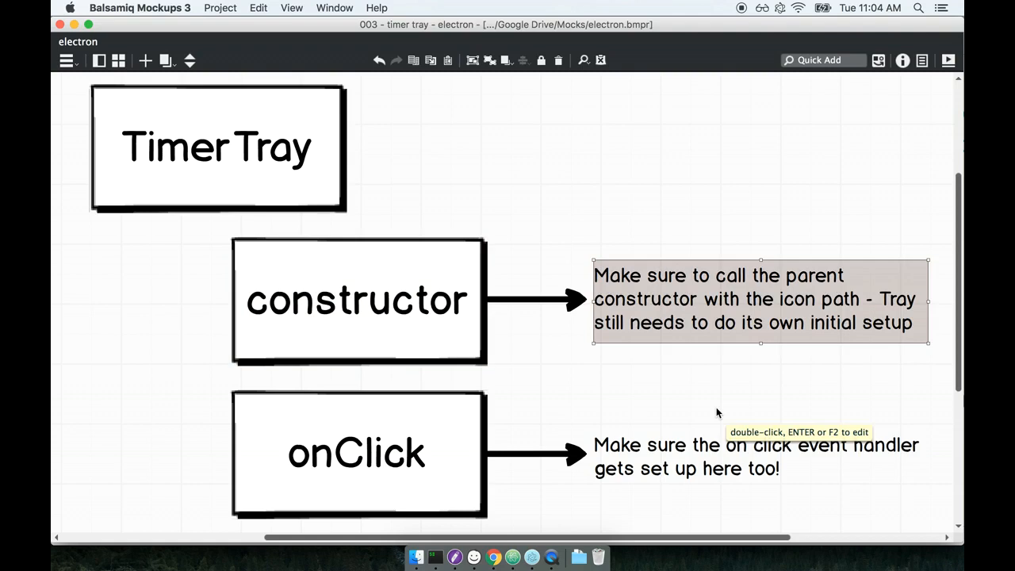
left_click(343, 414)
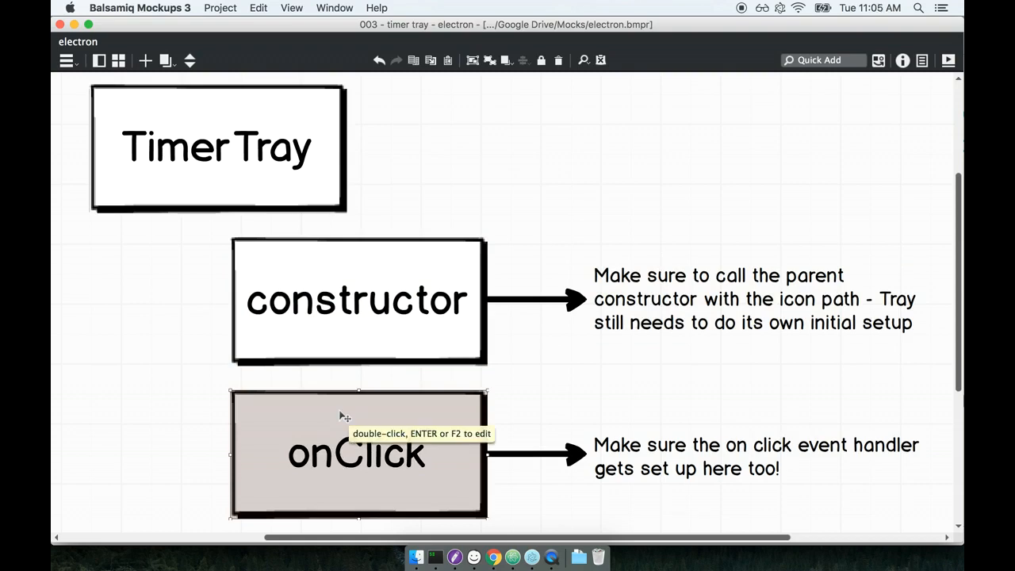
key("super+Tab")
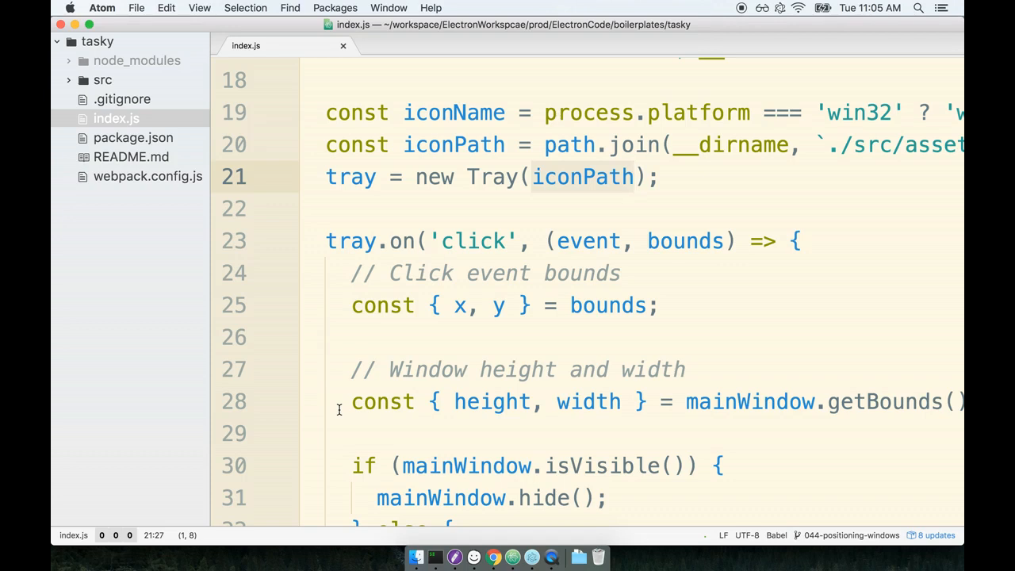
Create a new app folder in the tasky project root
left_click(411, 264)
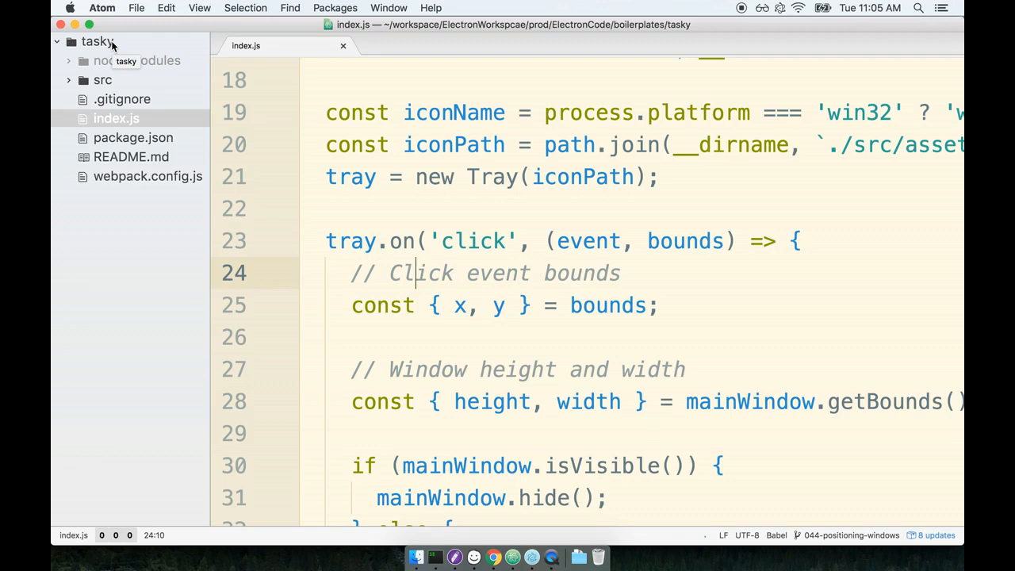
right_click(113, 45)
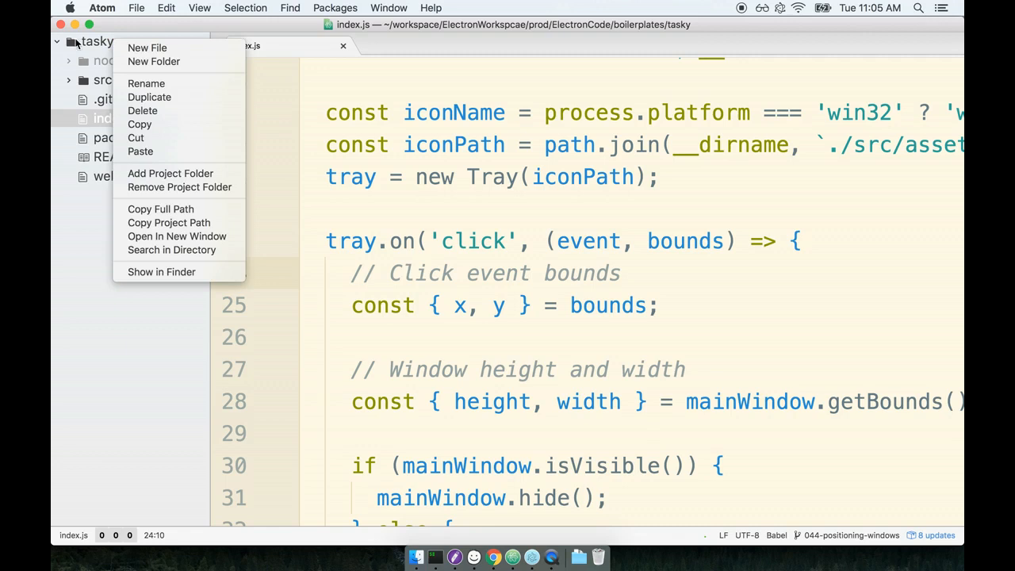
left_click(173, 62)
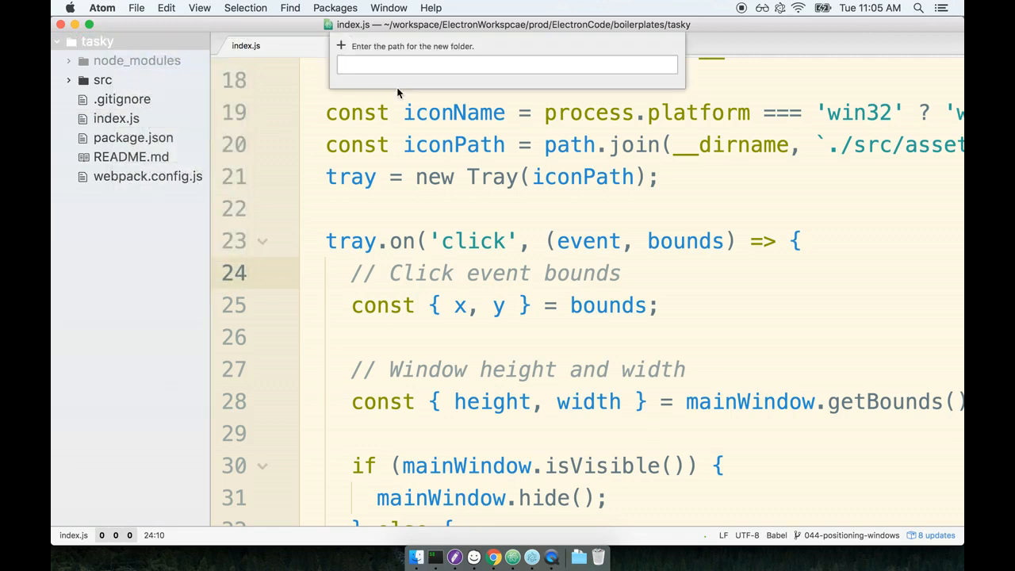
type("app")
key("Return")
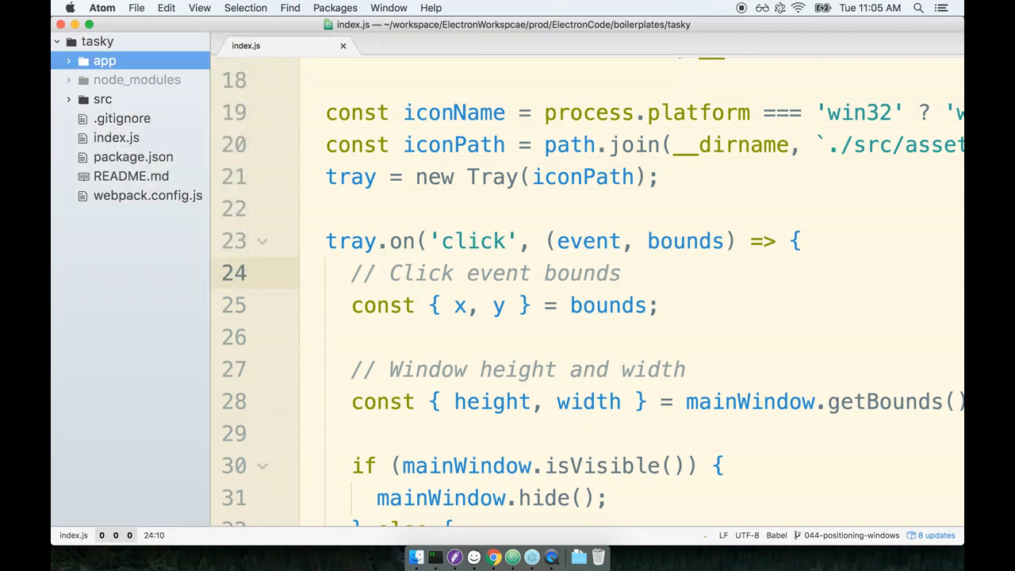
Create an empty app/timer_tray.js file, open in its own tab
right_click(155, 69)
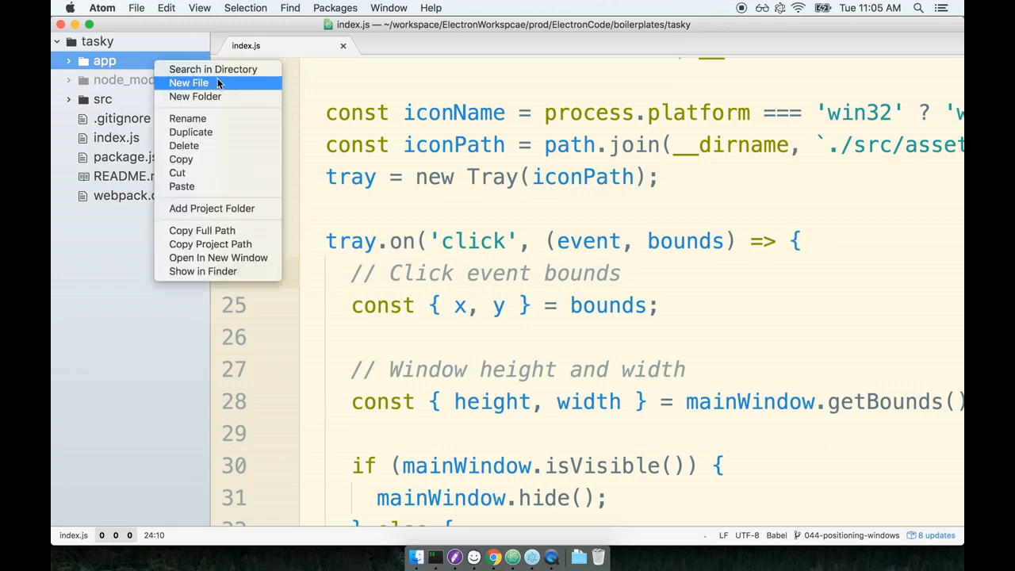
left_click(191, 83)
type("time")
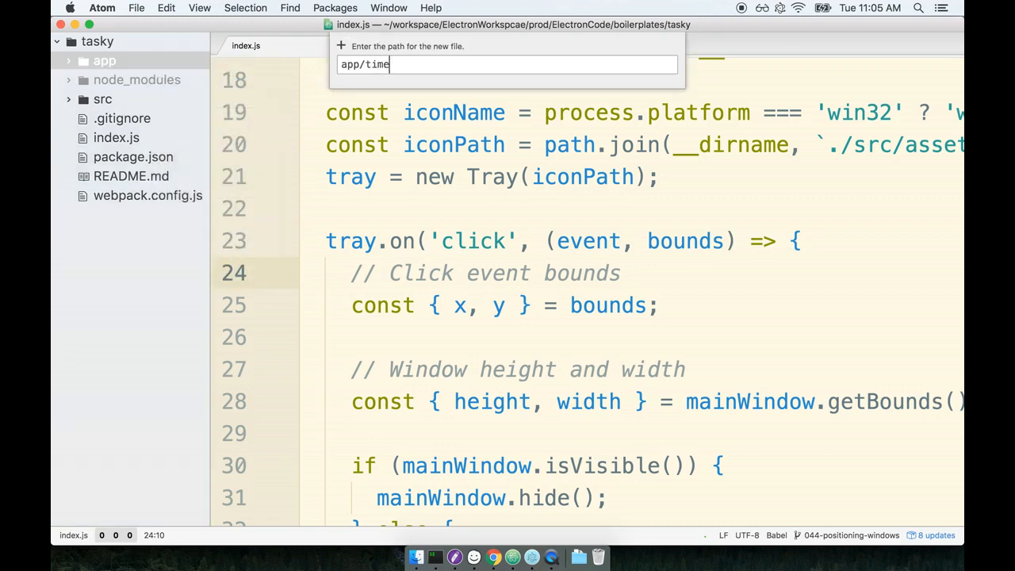
type("r_tray.js")
key("Return")
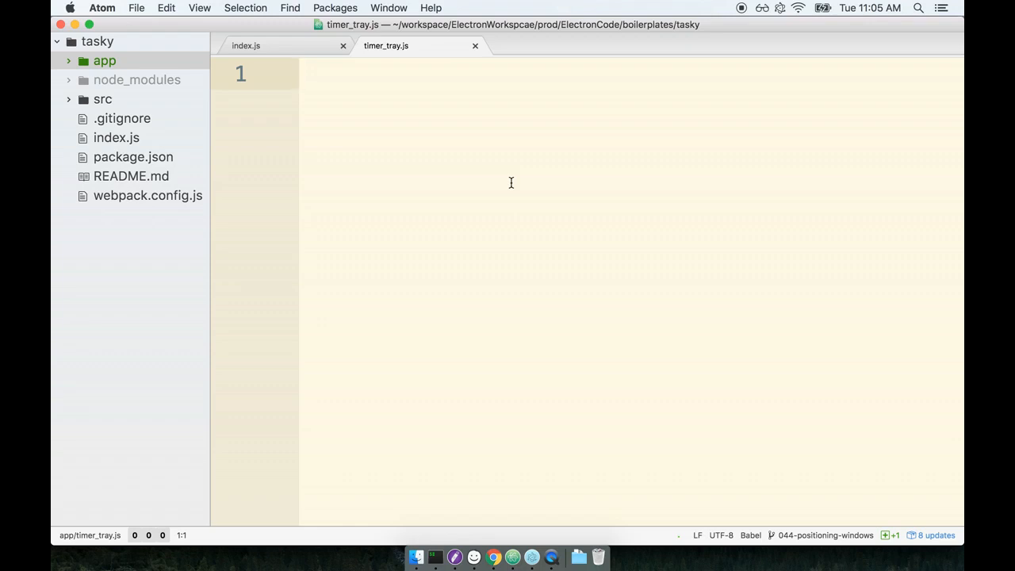
type("const electron ")
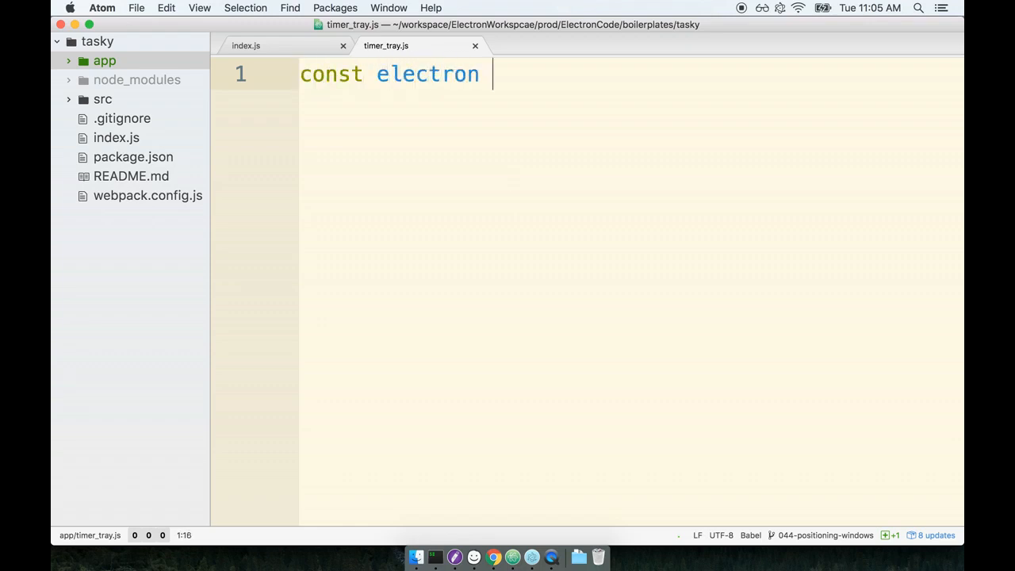
type("= require('ece")
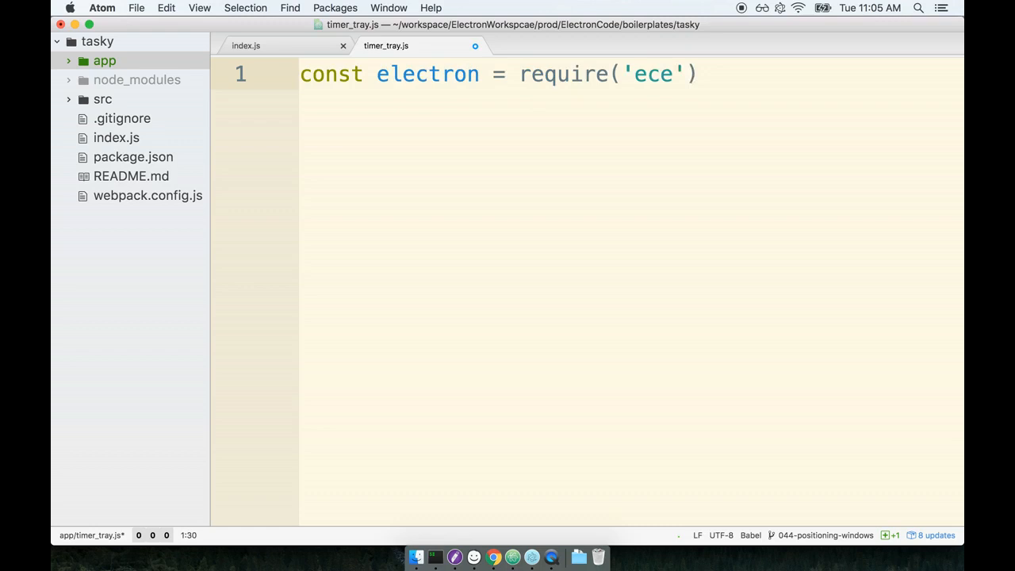
Require electron in timer_tray.js and destructure Tray from it
key("BackSpace")
key("BackSpace")
type("lectron');")
key("Return")
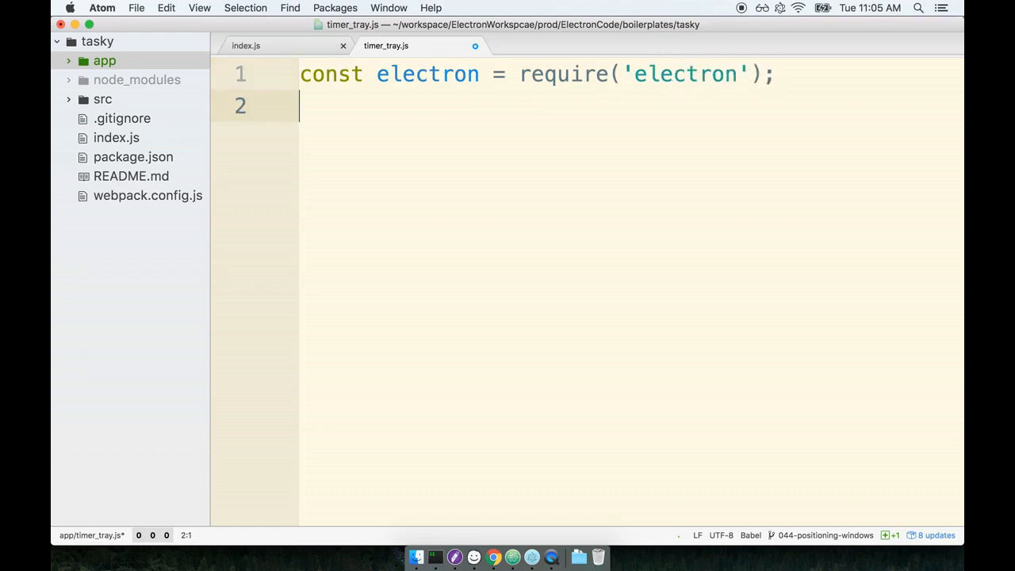
type("const { ")
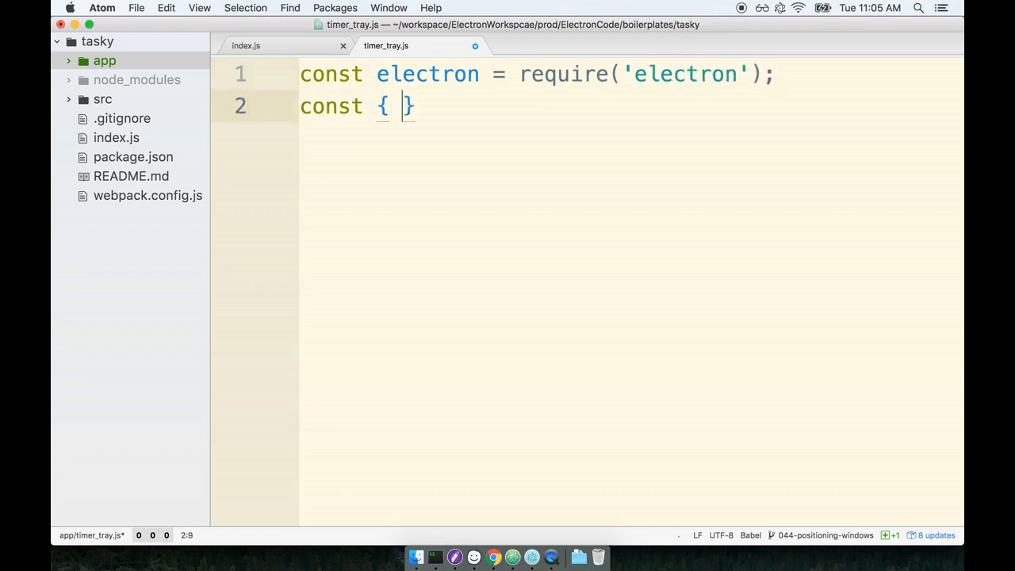
type("Tray")
key("Right")
type("= electro")
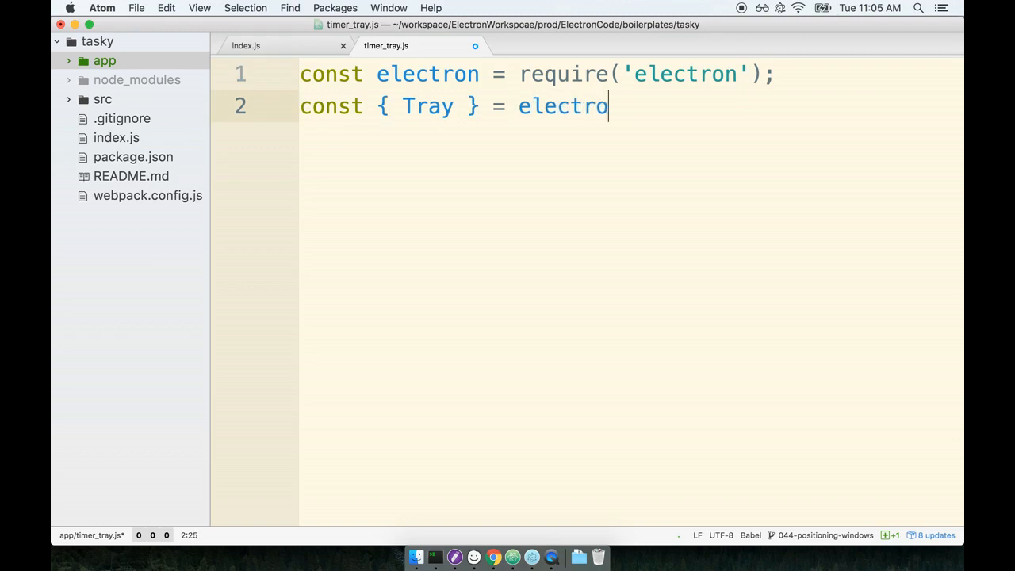
type("n;")
double_click(420, 106)
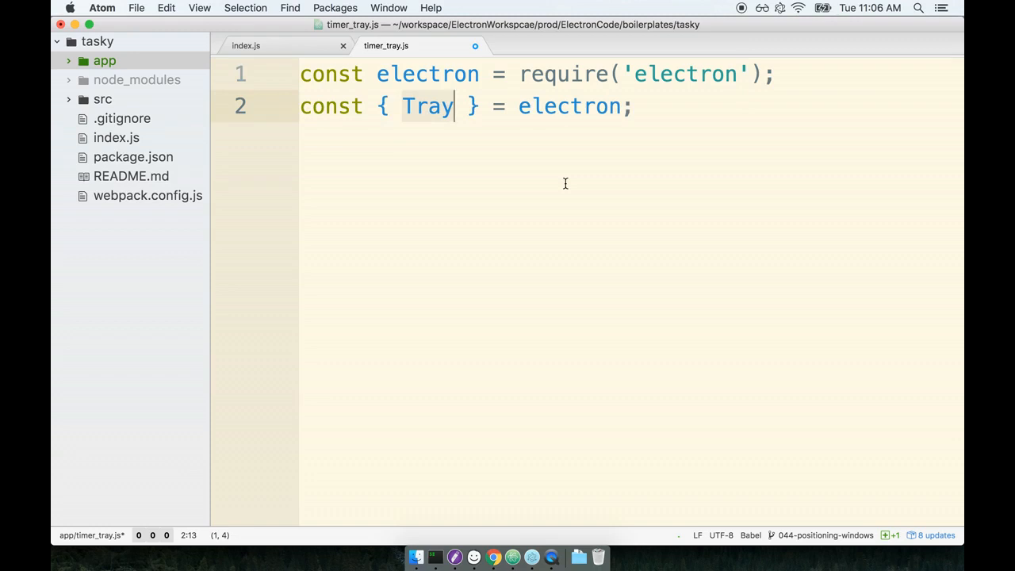
Declare 'class TimerTray extends Tray {' with an empty body below the require lines
key("End")
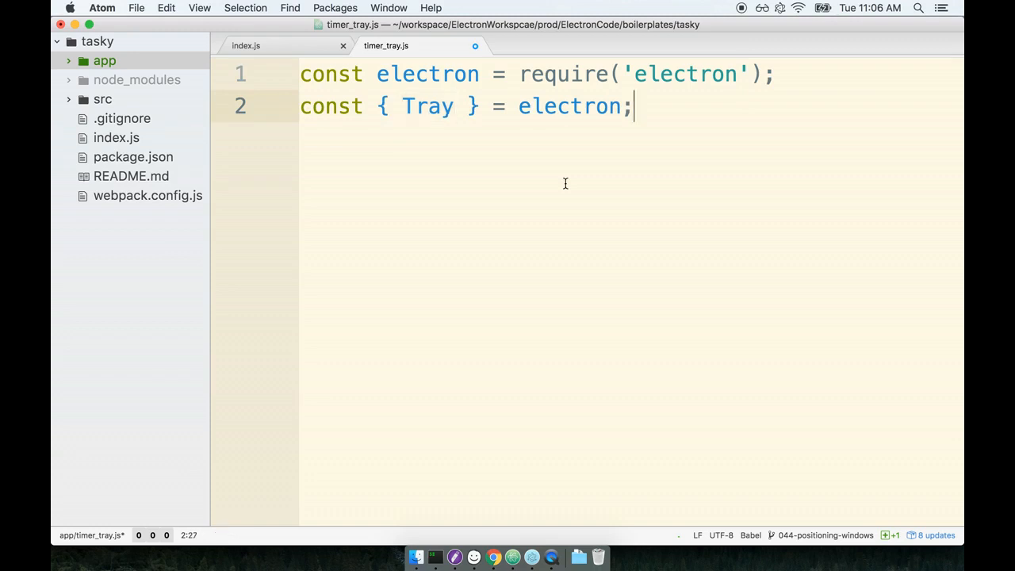
key("Return")
key("Return")
type("class ")
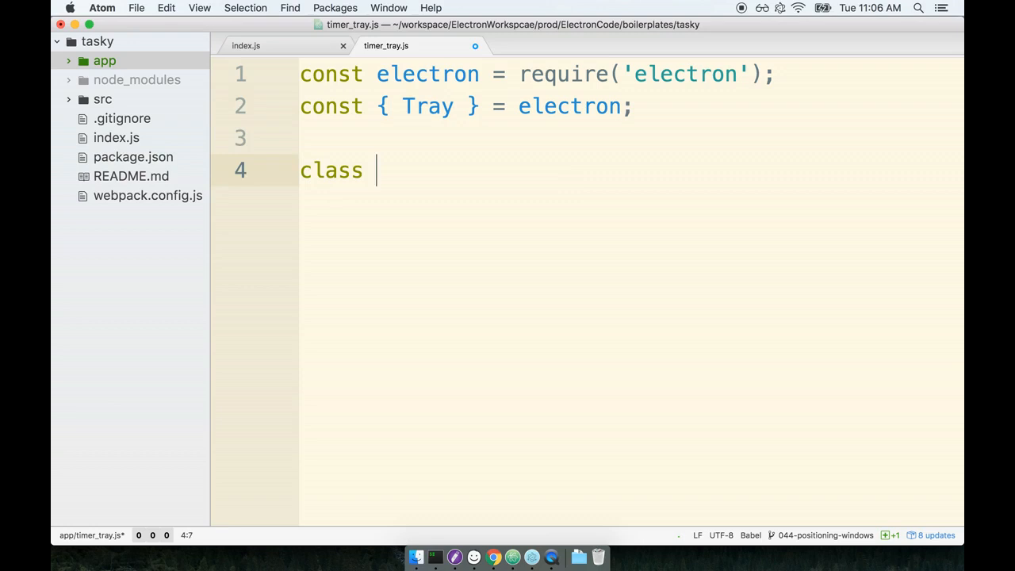
type("TimerTray extends T")
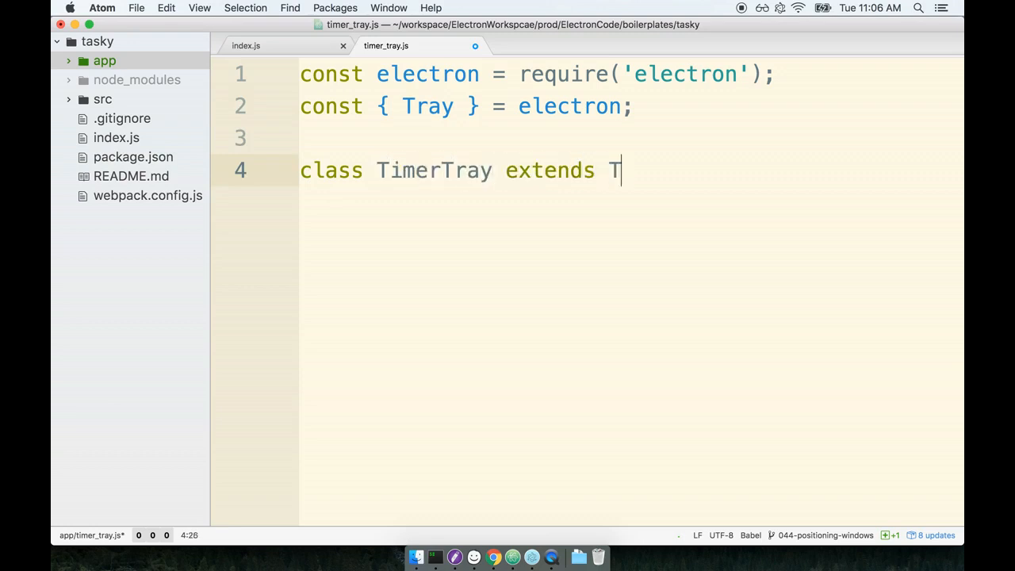
type("ray {")
key("Return")
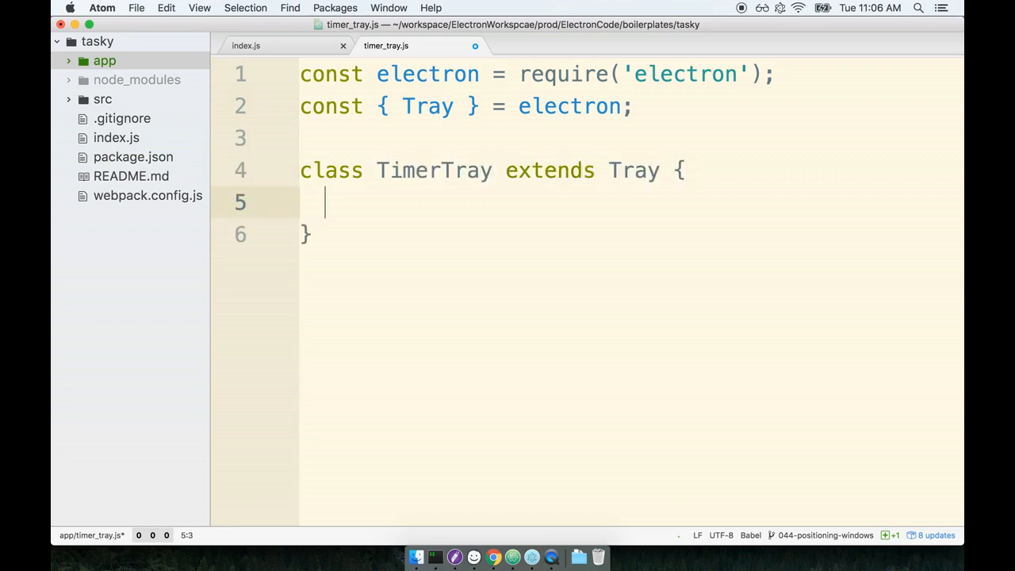
Try the names MyTray and CustomTray, settle back on TimerTray, and add blank lines below the class
double_click(409, 169)
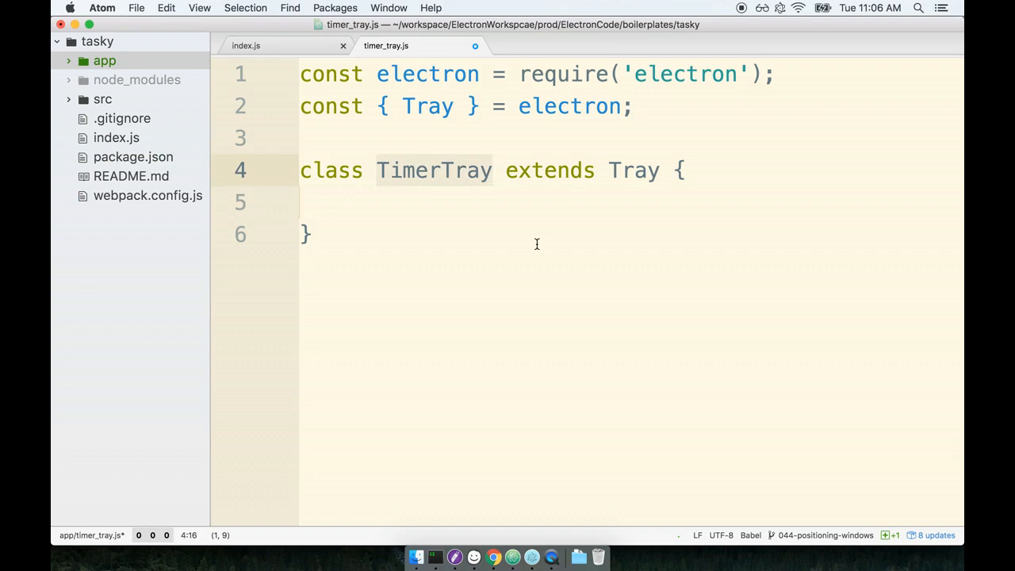
double_click(434, 171)
type("MyTray")
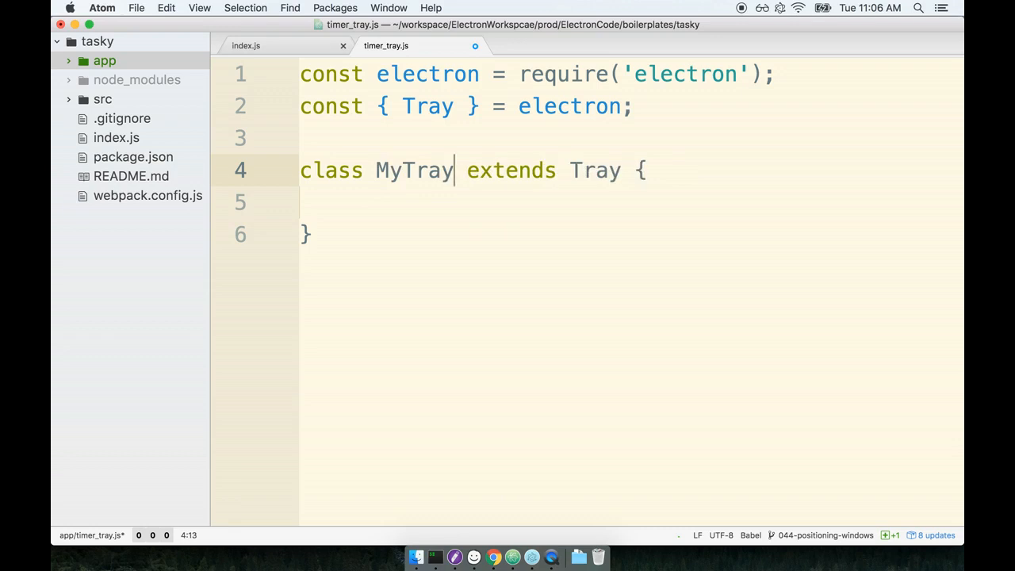
double_click(412, 170)
type("CustomTray")
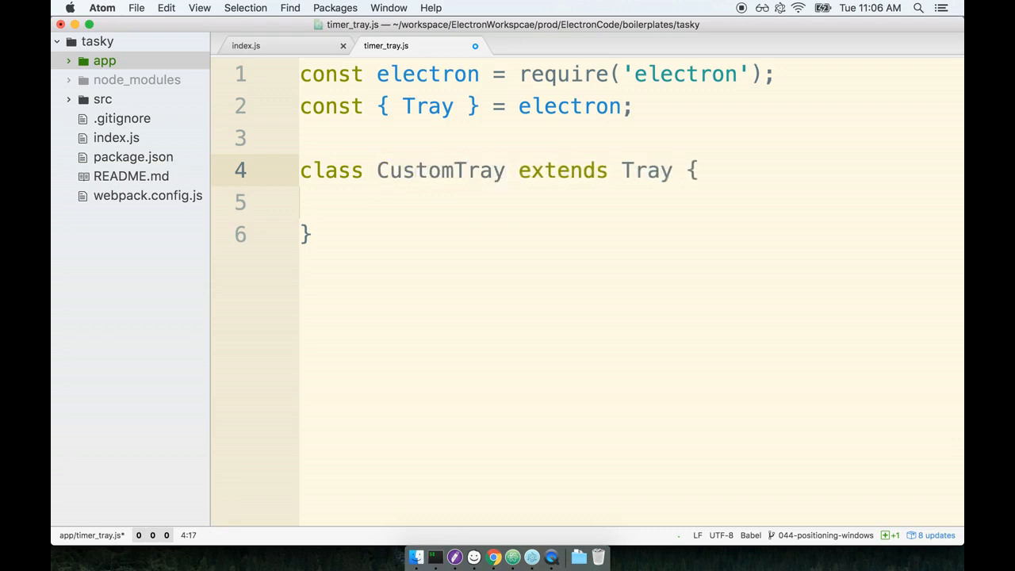
key("alt+shift+Left")
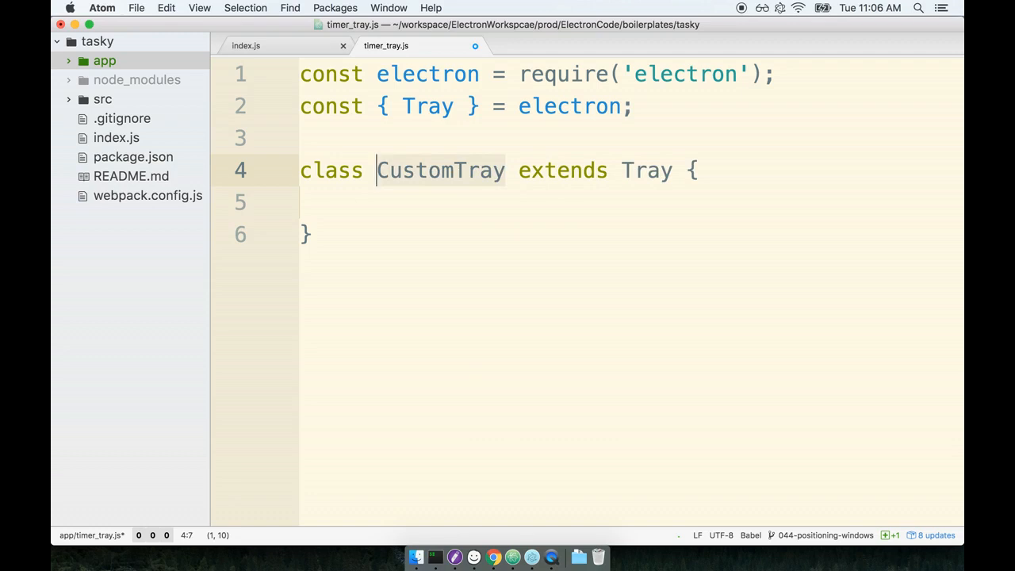
type("T")
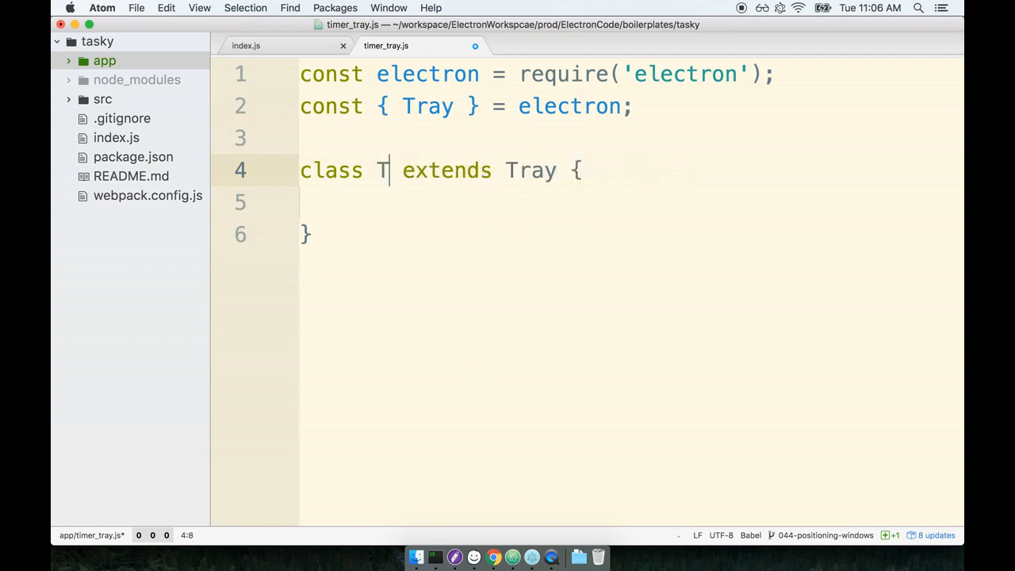
type("imerTray")
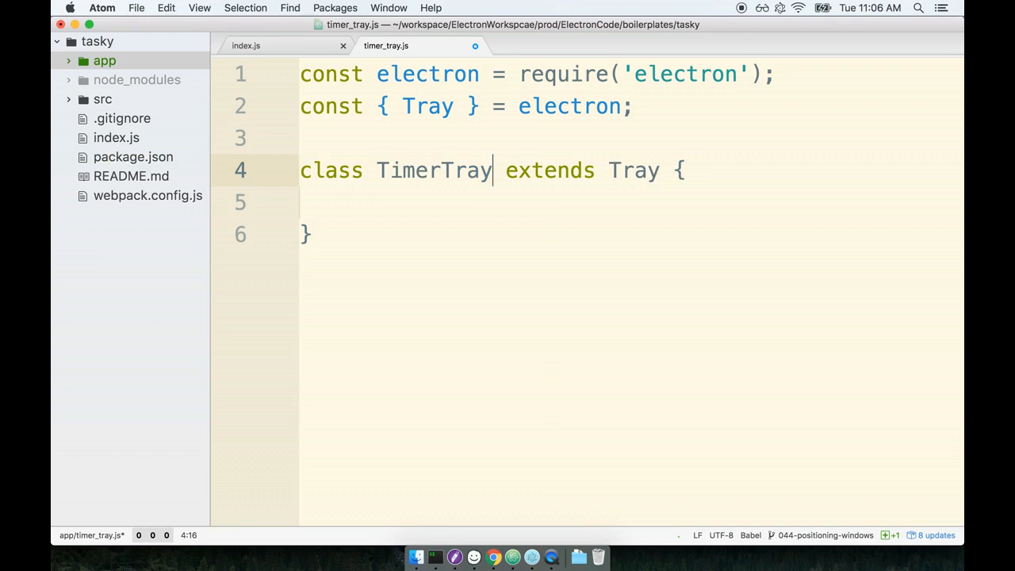
left_click(396, 234)
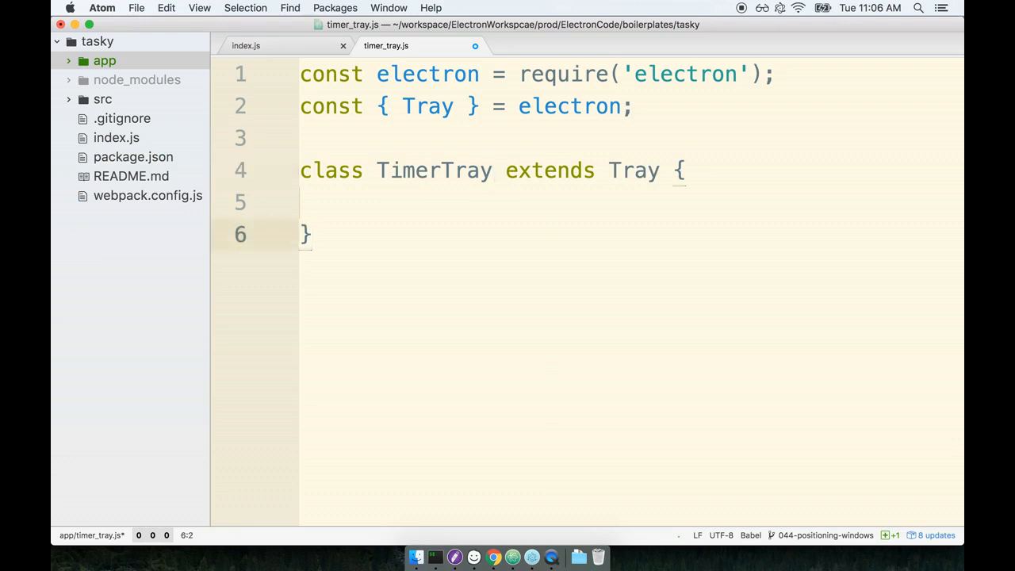
key("Return")
key("Return")
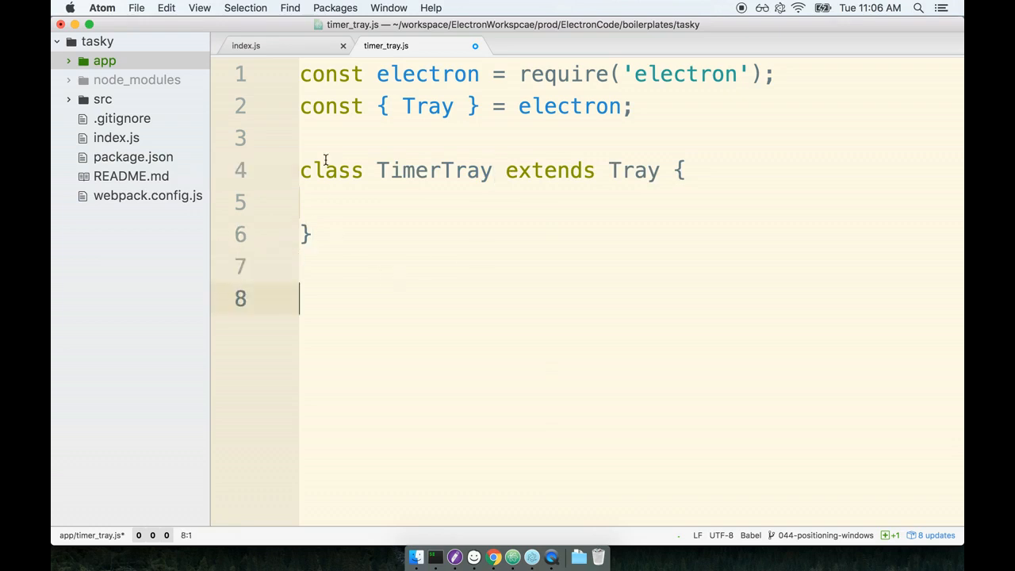
Export TimerTray at the bottom of timer_tray.js and save the file
left_click_drag(363, 170, 499, 169)
left_click(367, 294)
type("module.exports ")
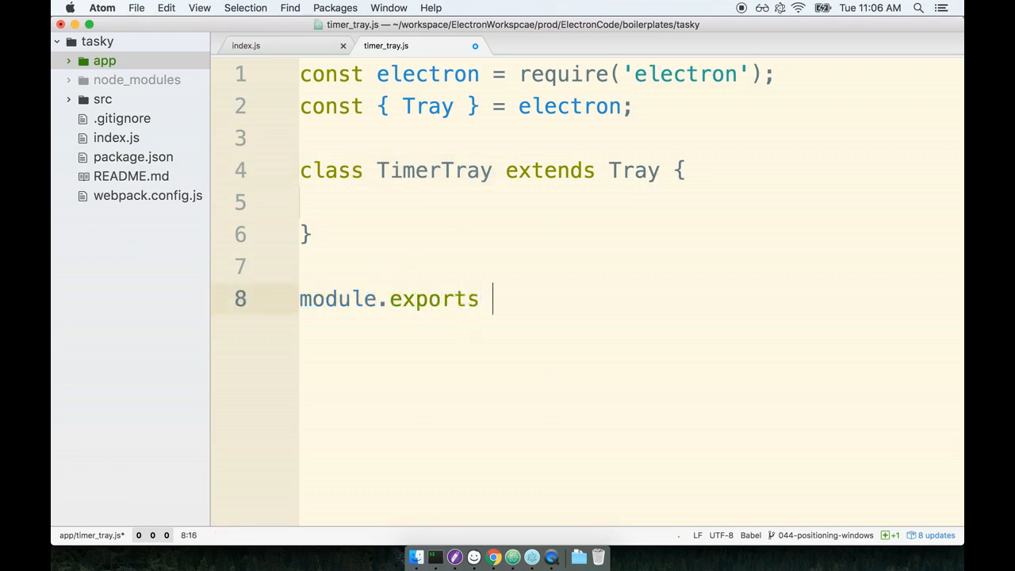
type("= TimerTray;")
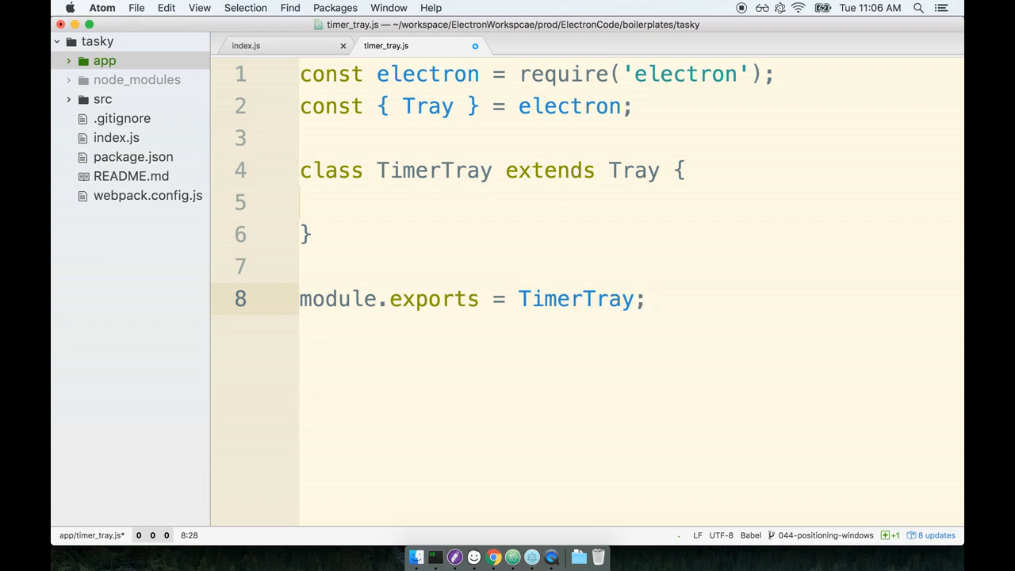
key("super+s")
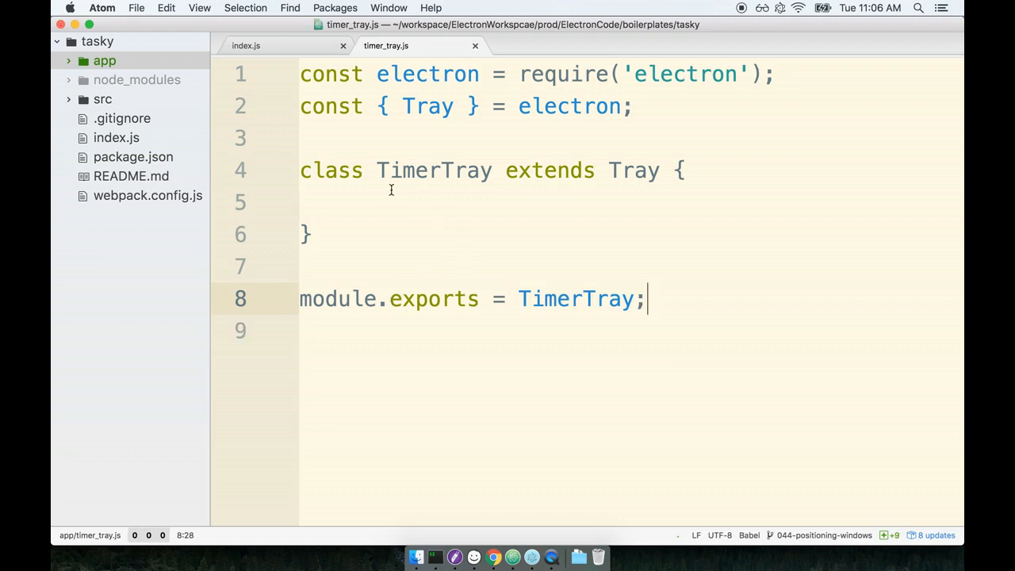
Add an empty constructor() block inside the TimerTray class
left_click(438, 203)
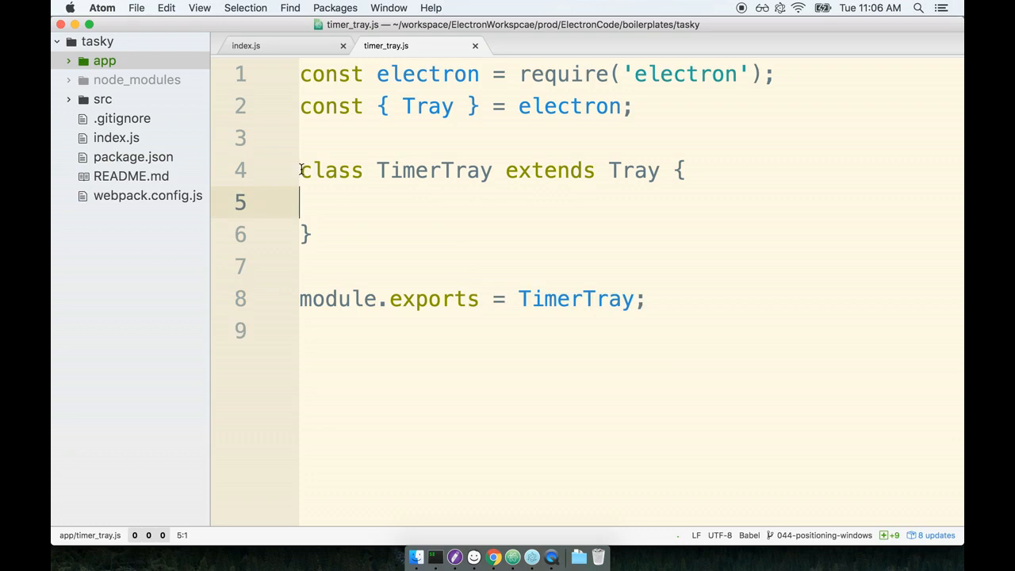
mouse_move(301, 170)
left_mouse_down()
mouse_move(349, 218)
mouse_move(313, 234)
left_mouse_up()
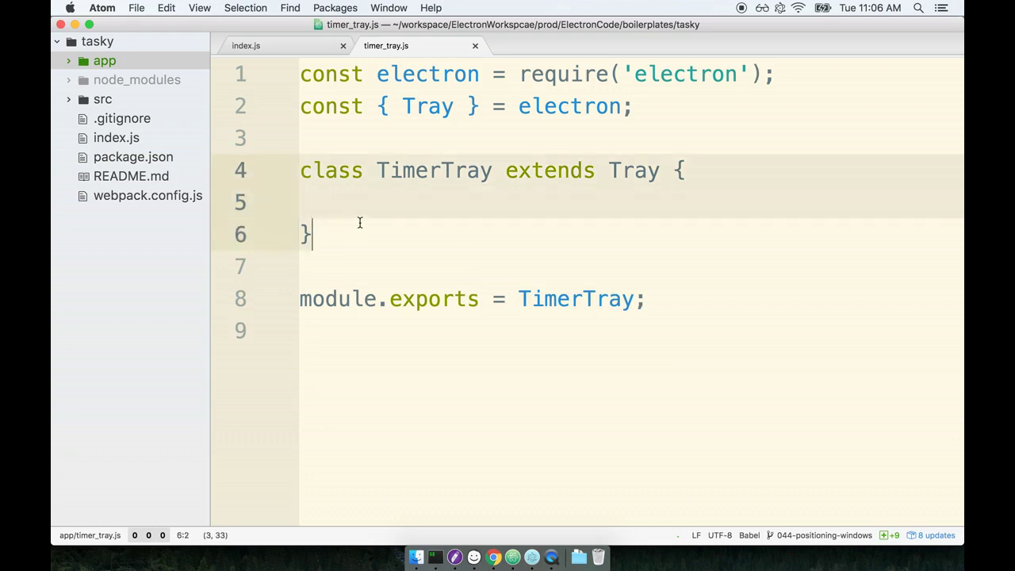
left_click(405, 184)
key("Down")
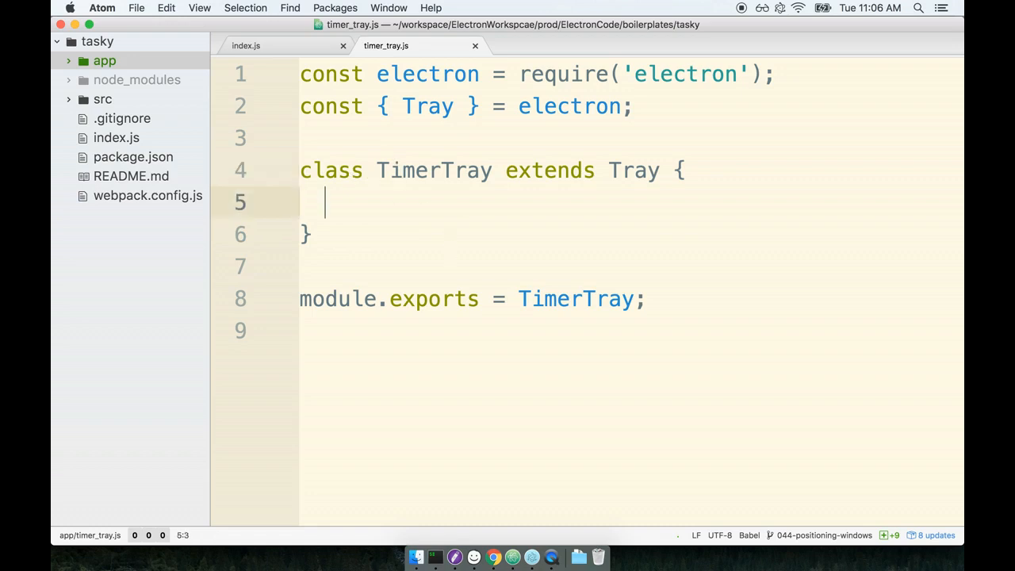
type("construct")
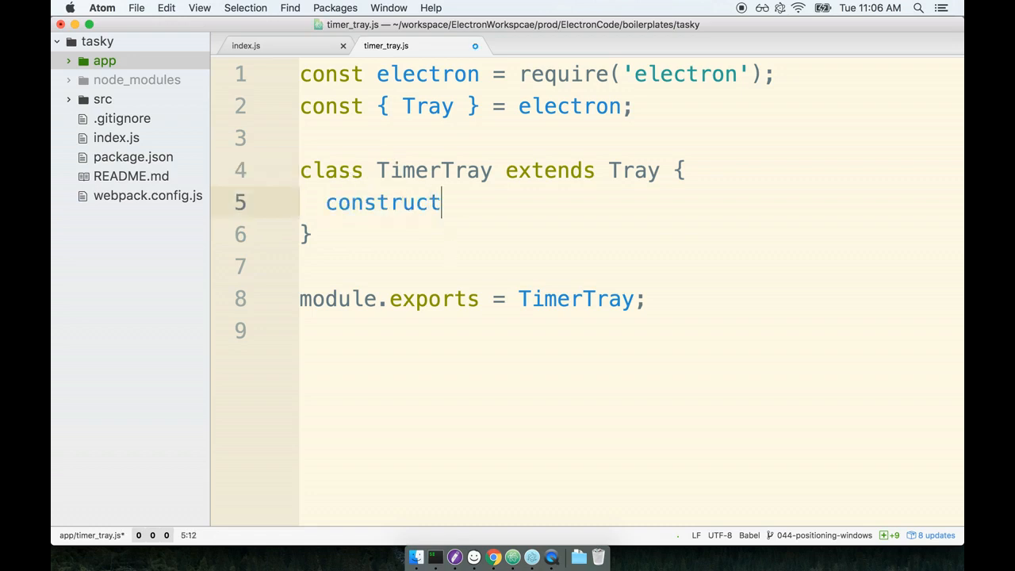
type("or() {")
key("Return")
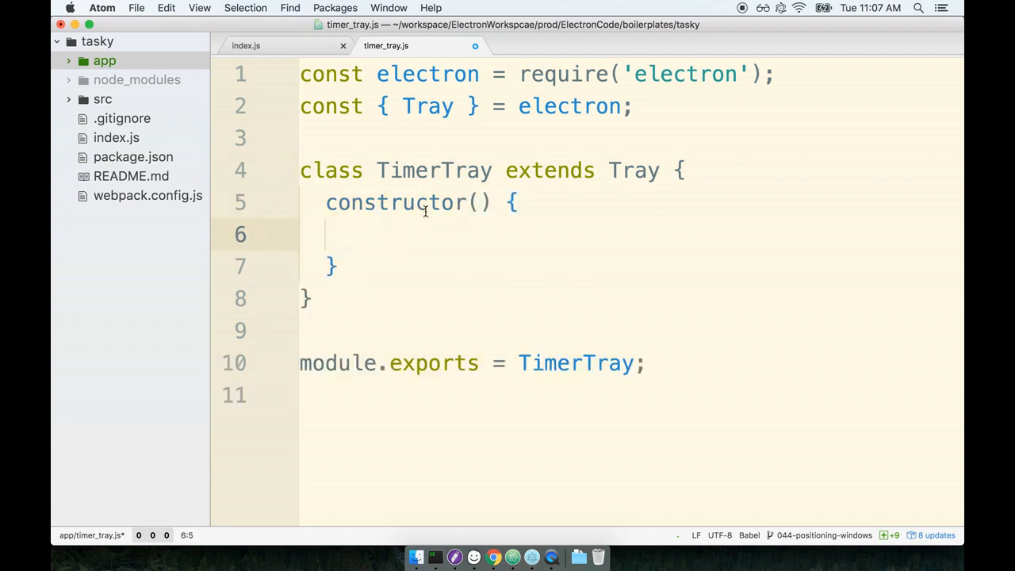
double_click(424, 203)
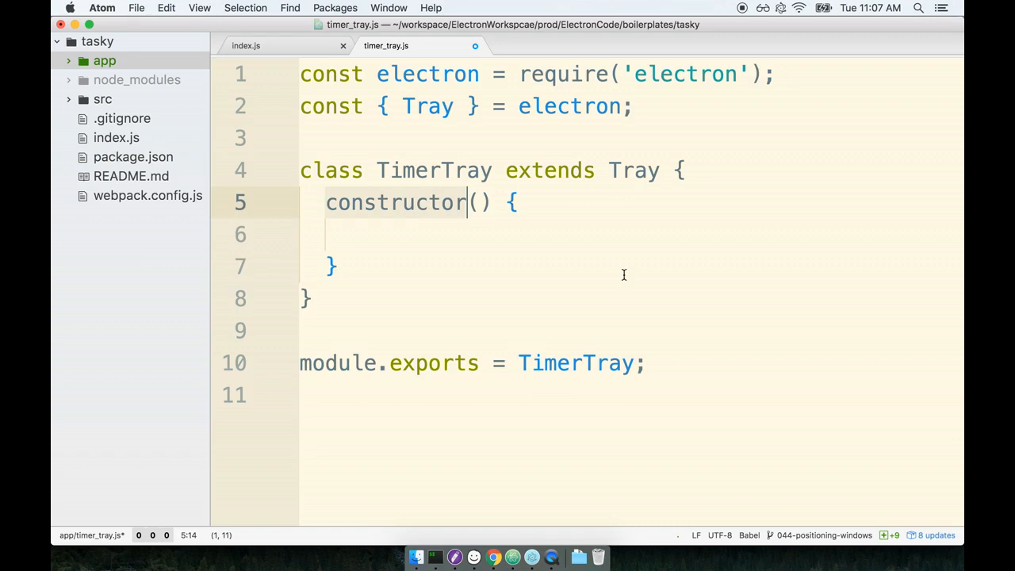
key("super+Tab")
Reread the mockup's note about calling the parent constructor with the icon path, then return to Atom
left_click(555, 190)
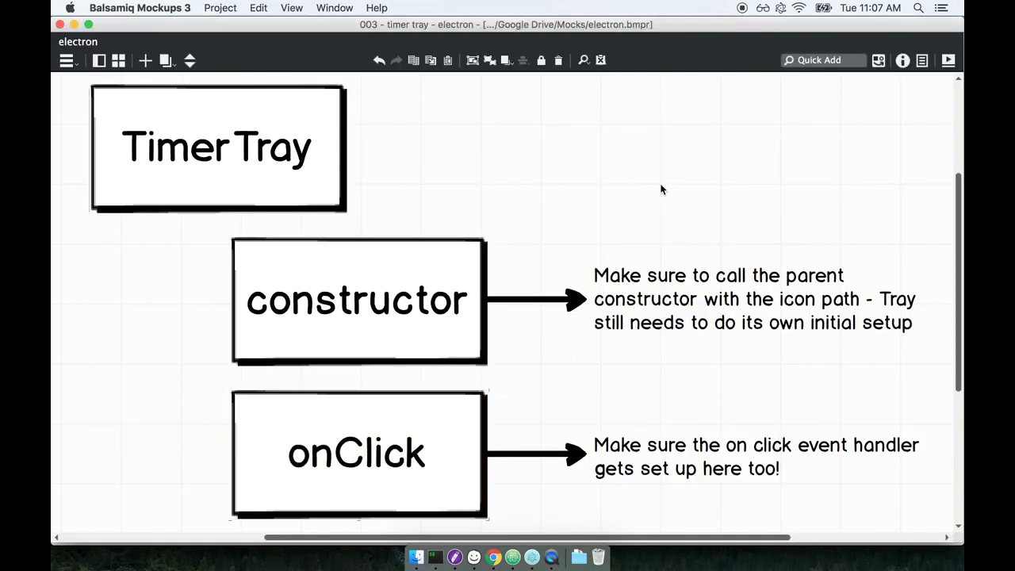
left_click(250, 153)
left_click(424, 270)
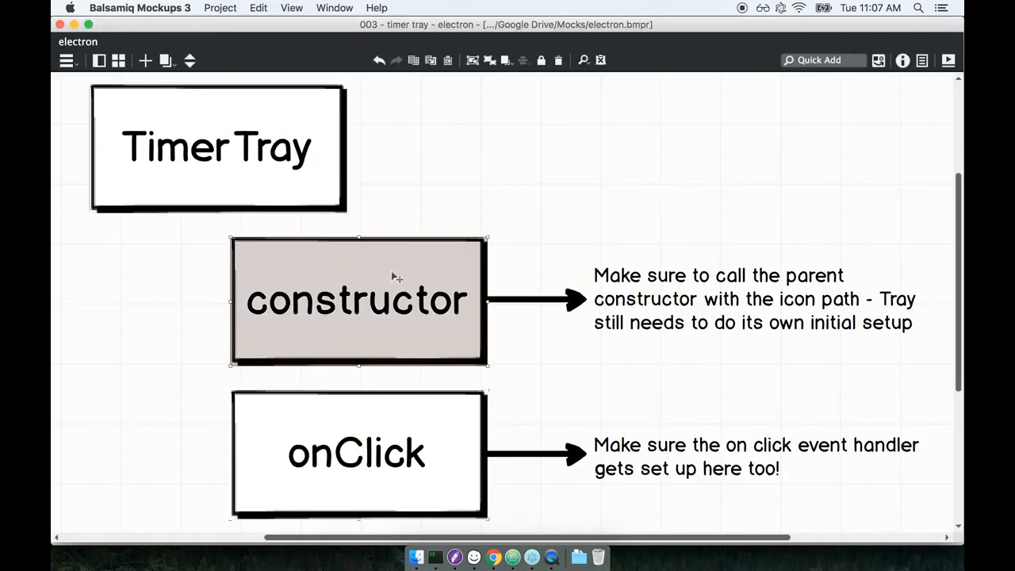
left_click(734, 325)
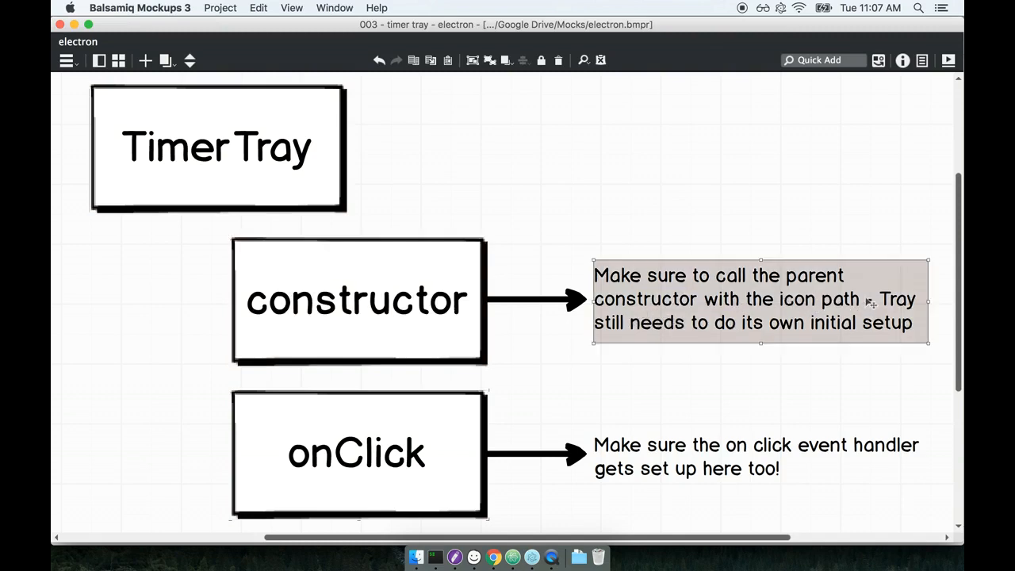
key("super+Tab")
Make the constructor take iconPath and call super(iconPath), then save timer_tray.js
left_click(367, 230)
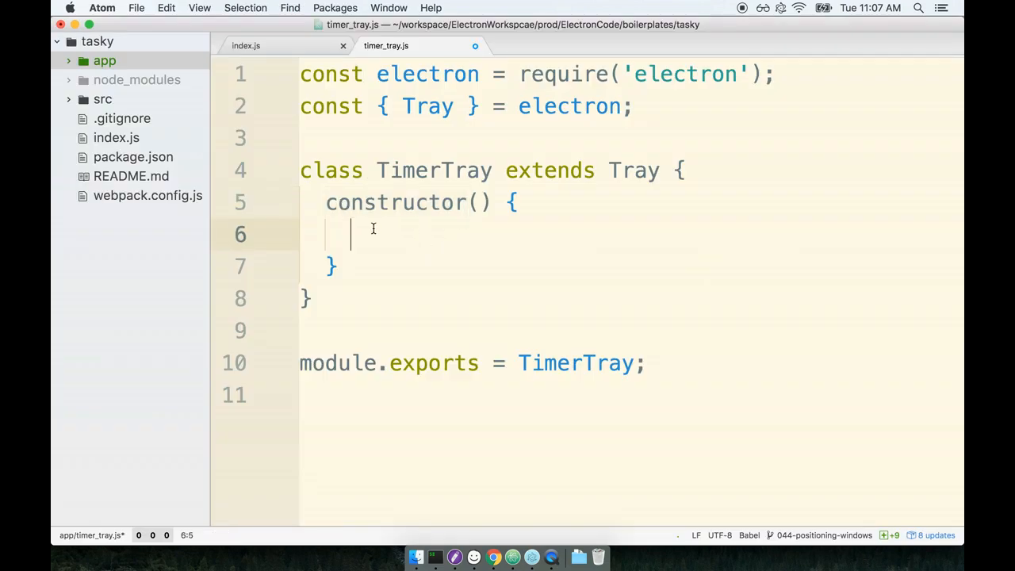
type("super();")
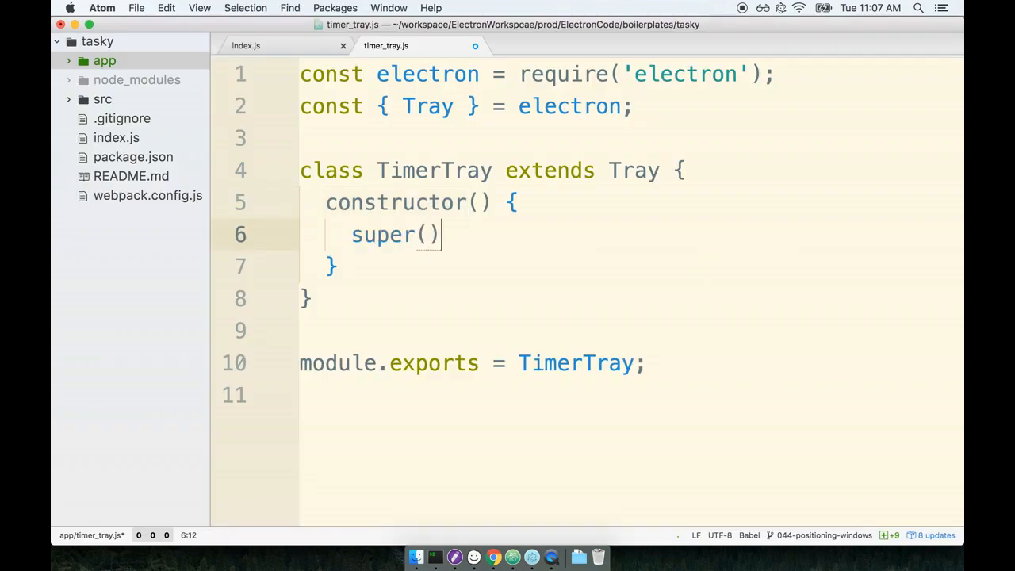
key("Left")
key("Left")
type("iconPath")
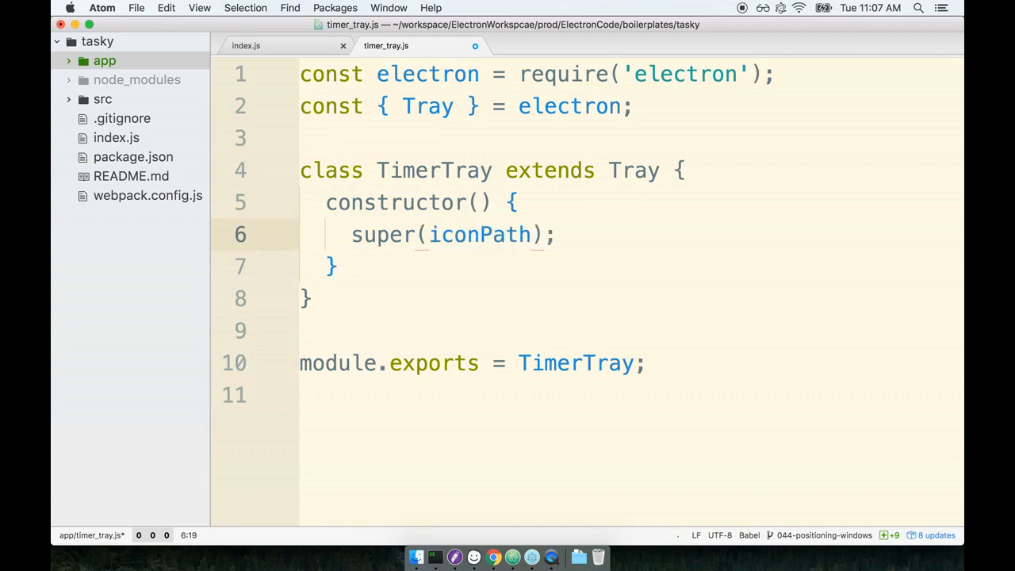
double_click(394, 170)
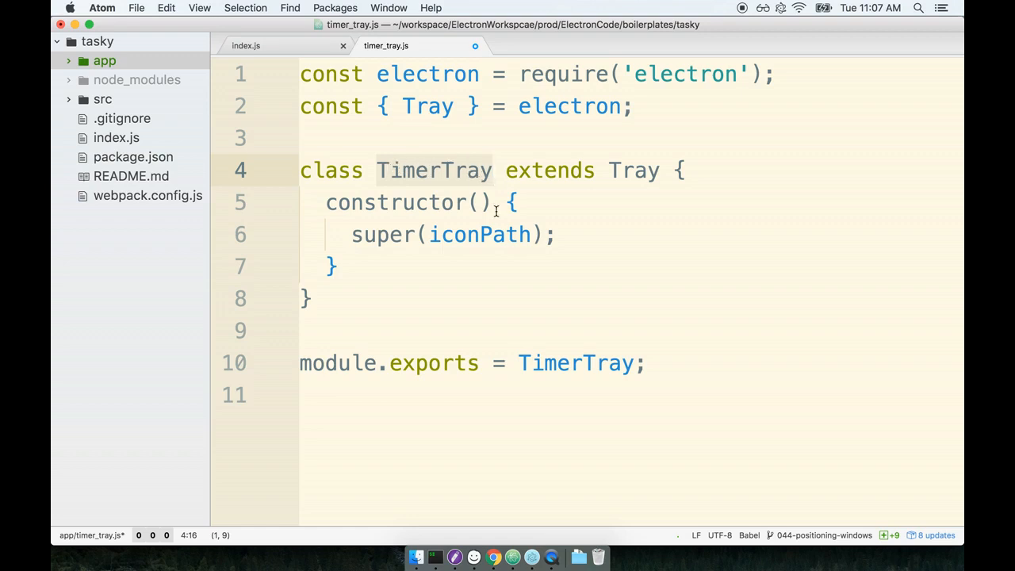
left_click(472, 202)
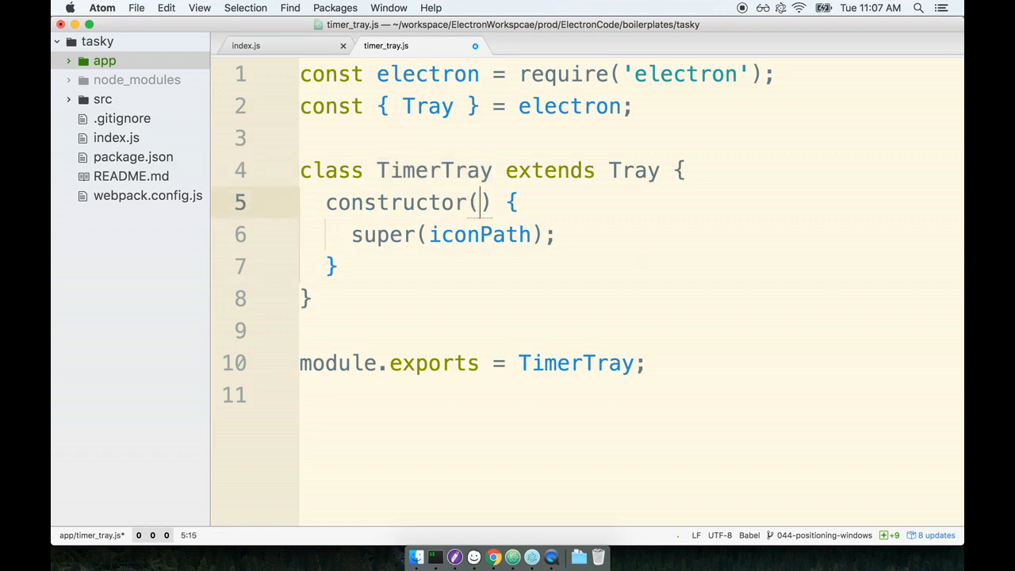
type("iconPat")
type("h")
key("super+s")
key("Down")
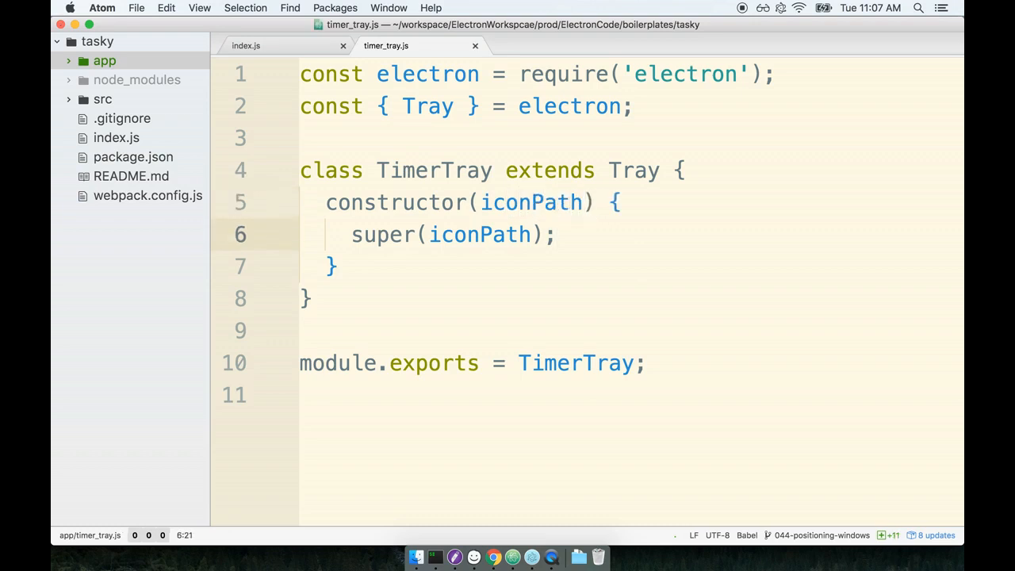
Review the finished TimerTray class, its Tray parent and the super call while explaining
left_click(576, 268)
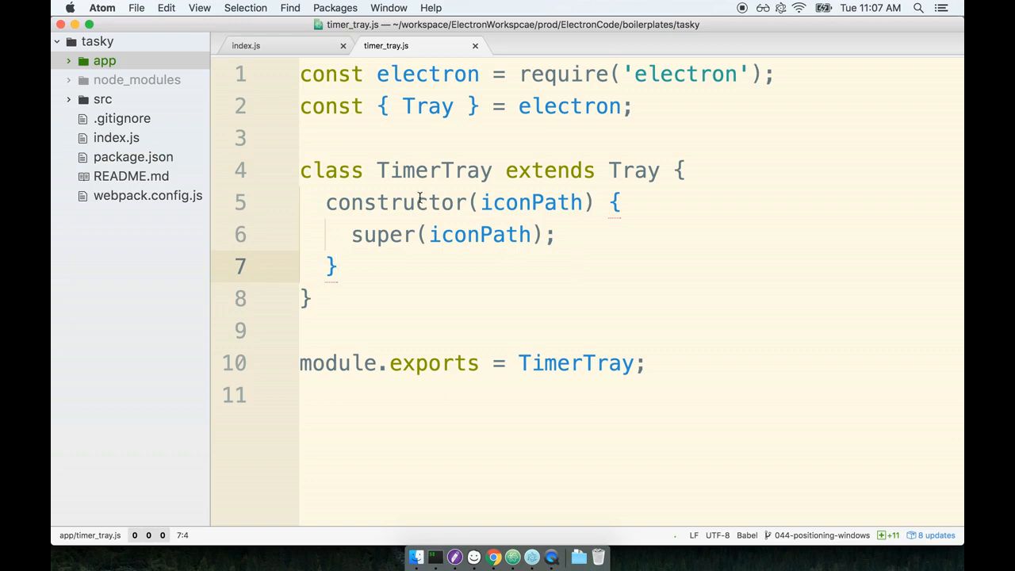
double_click(441, 171)
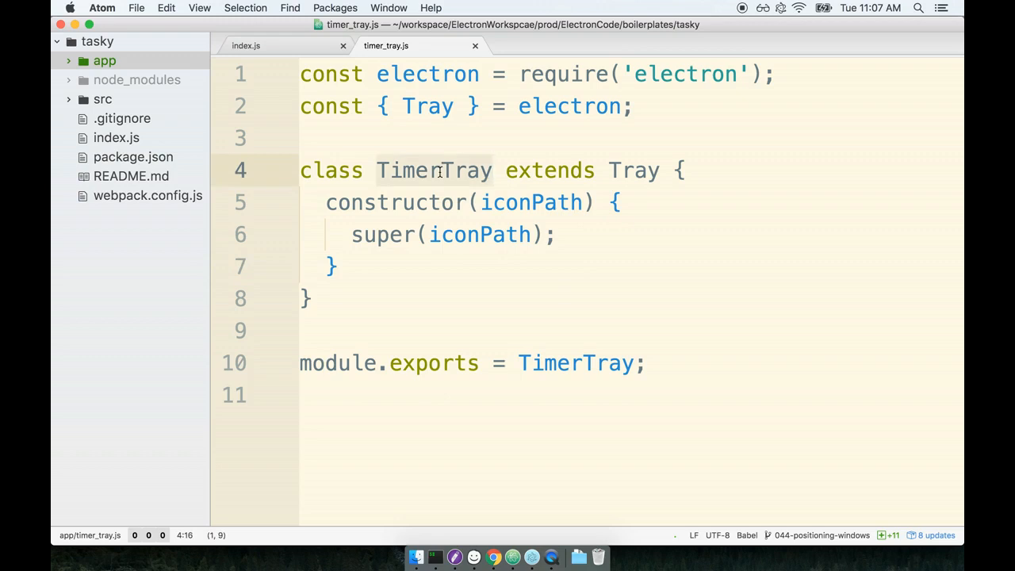
double_click(626, 171)
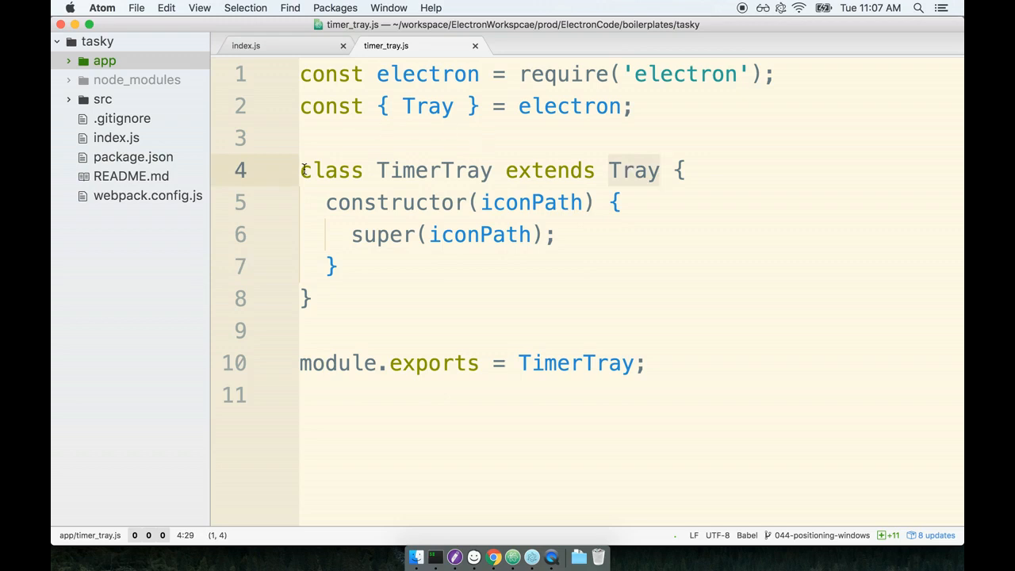
left_click_drag(302, 170, 393, 279)
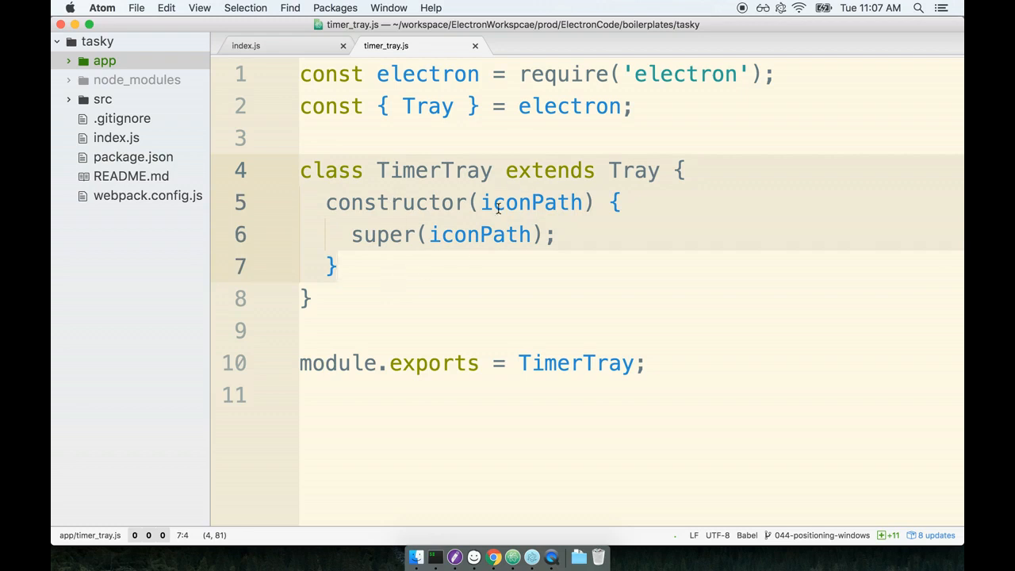
left_click(442, 205)
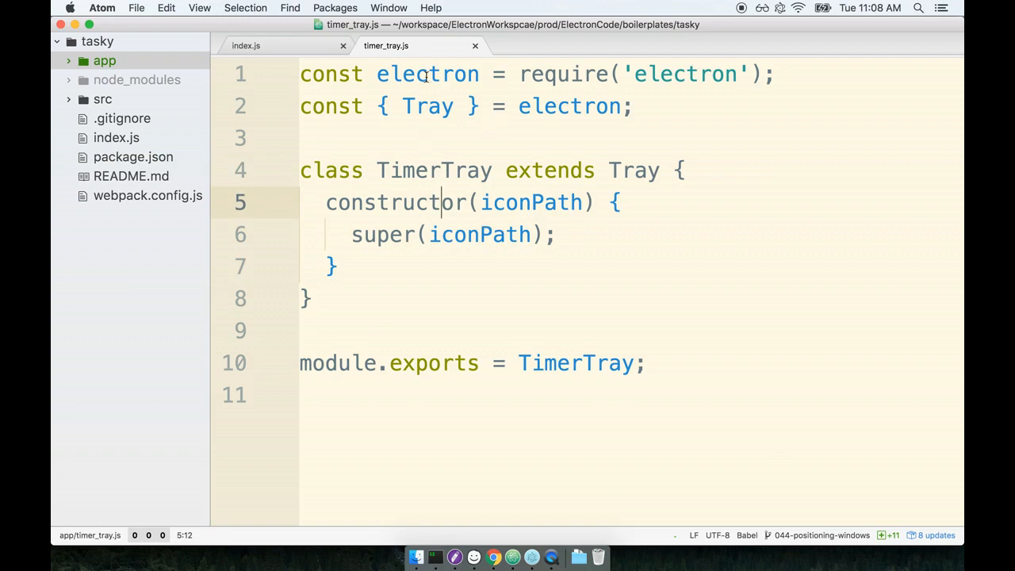
left_click(503, 234)
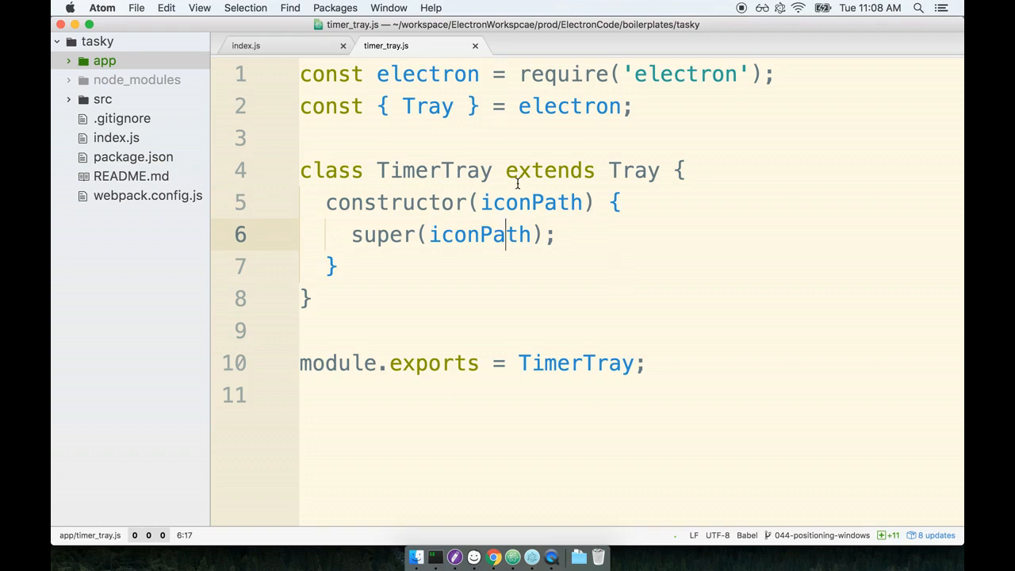
double_click(444, 167)
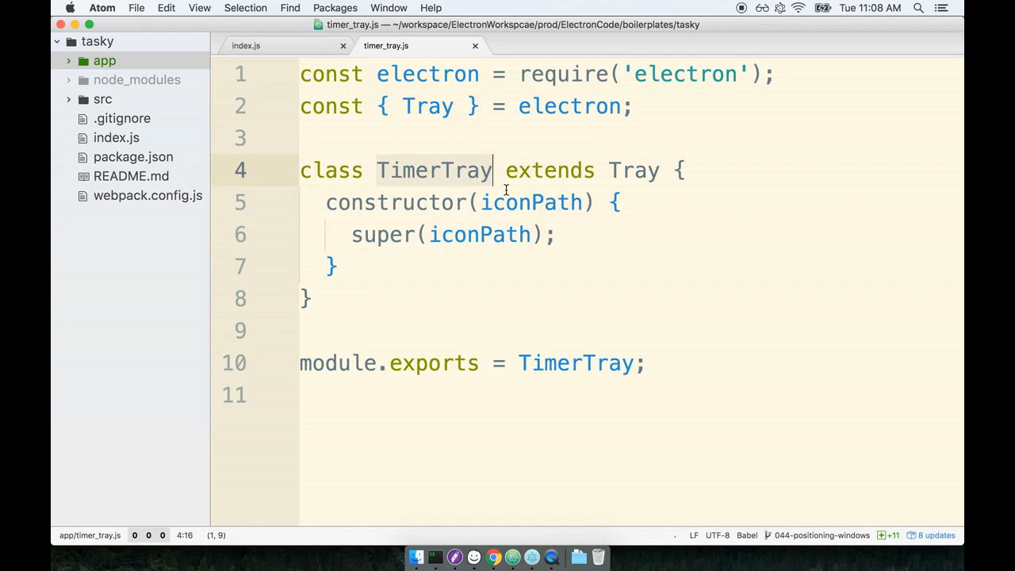
left_click(468, 202)
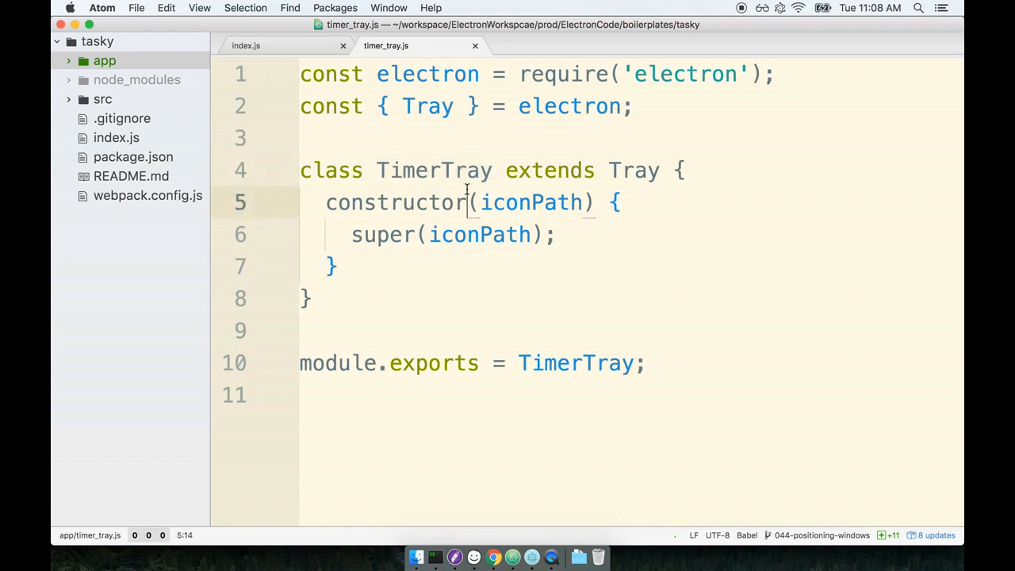
Add line 3 requiring TimerTray from './app/timer_tray' in index.js and save
left_click(272, 46)
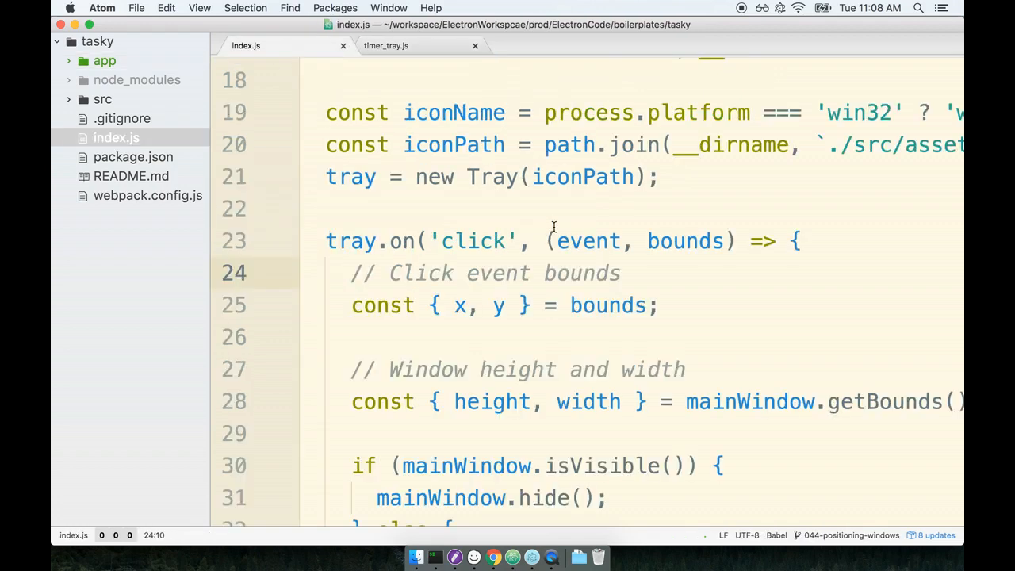
left_click(554, 240)
scroll(554, 227, "up", 10)
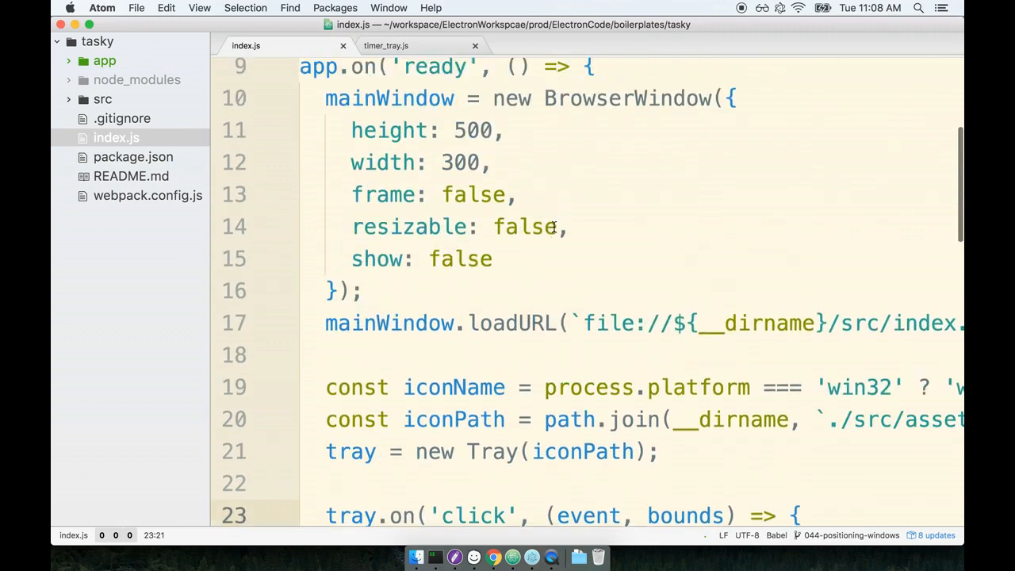
left_click(567, 176)
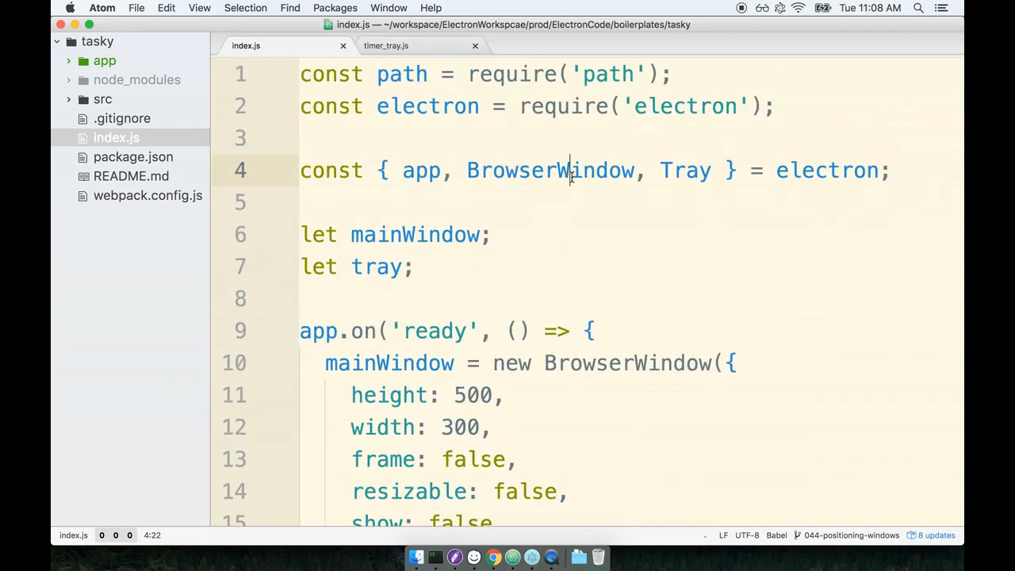
left_click(840, 127)
key("Up")
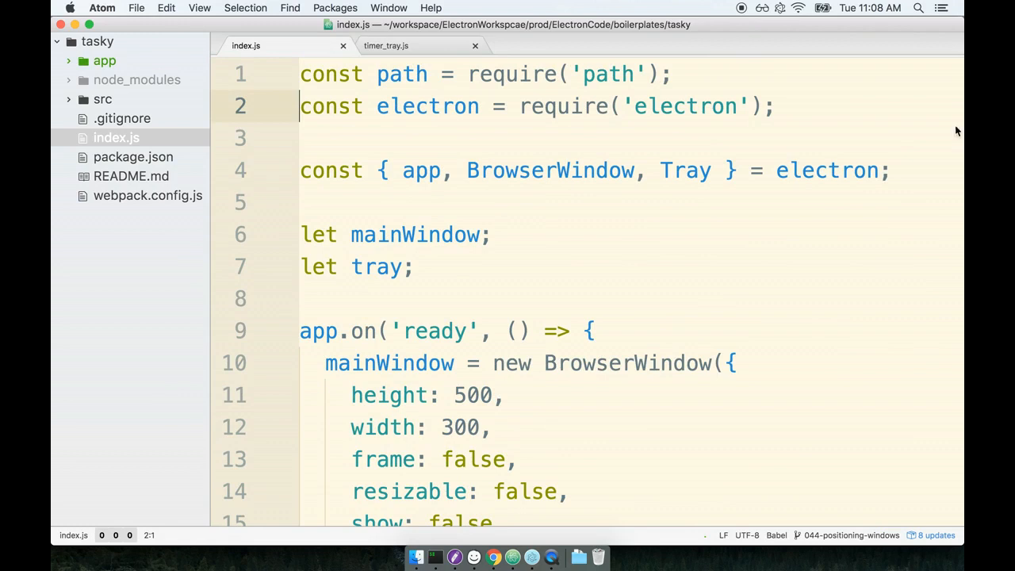
key("Return")
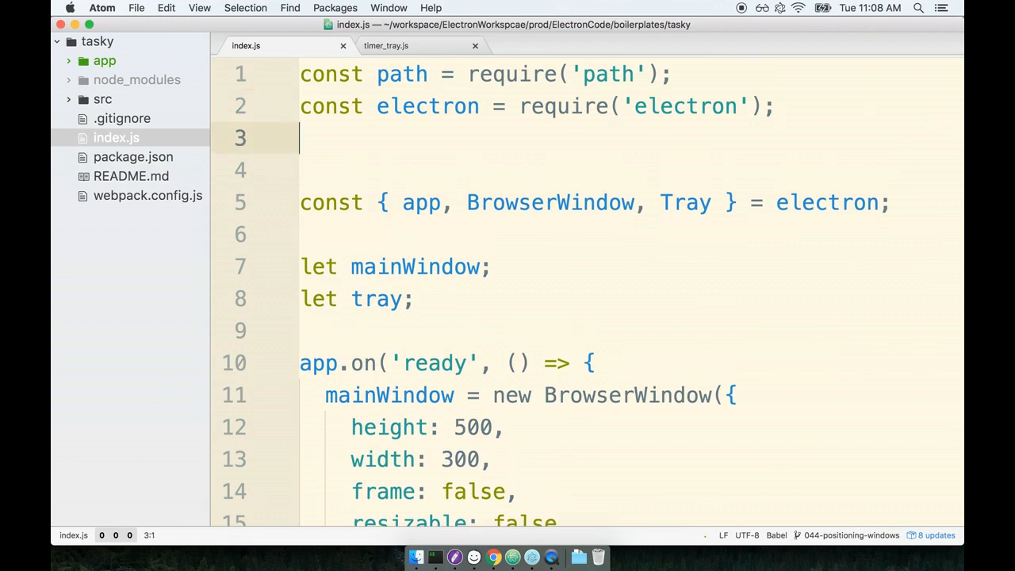
type("const Time")
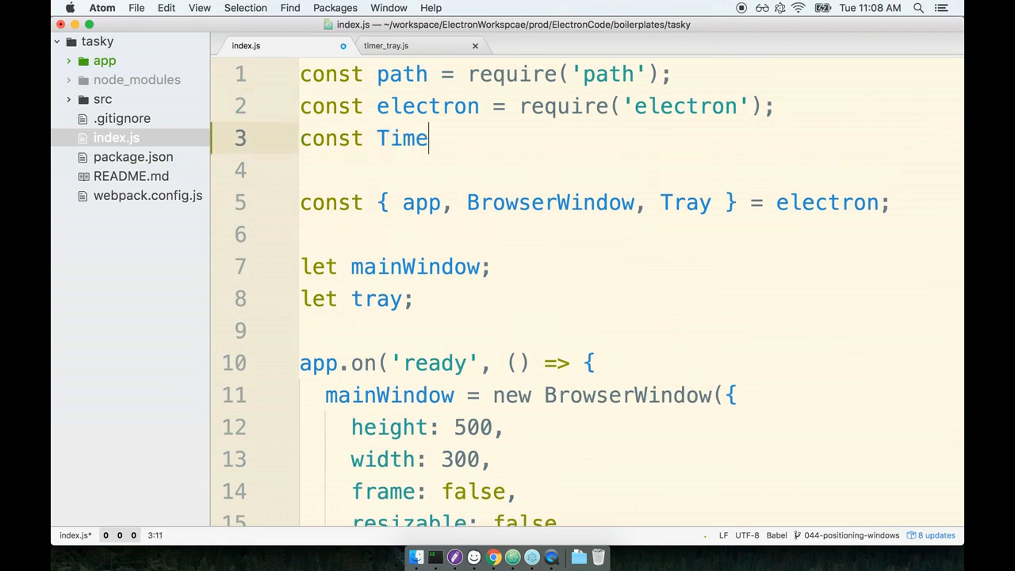
type("rTray = require('")
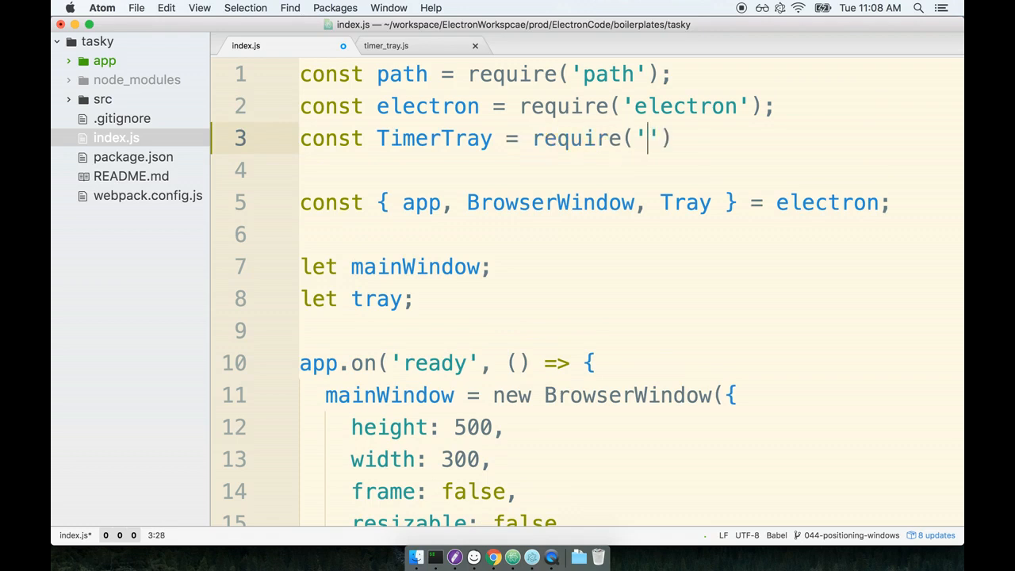
type("./app")
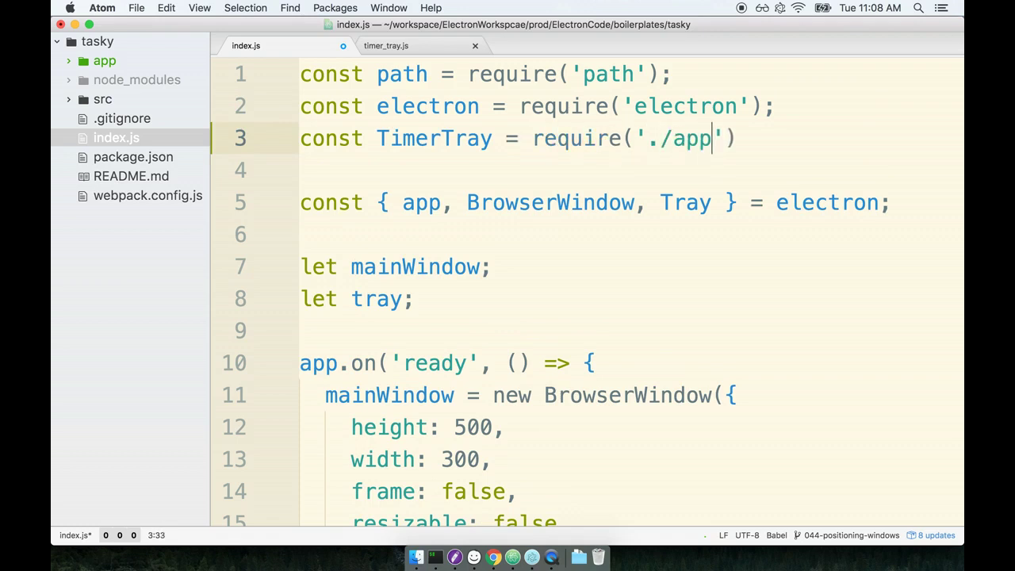
type("/timer_t")
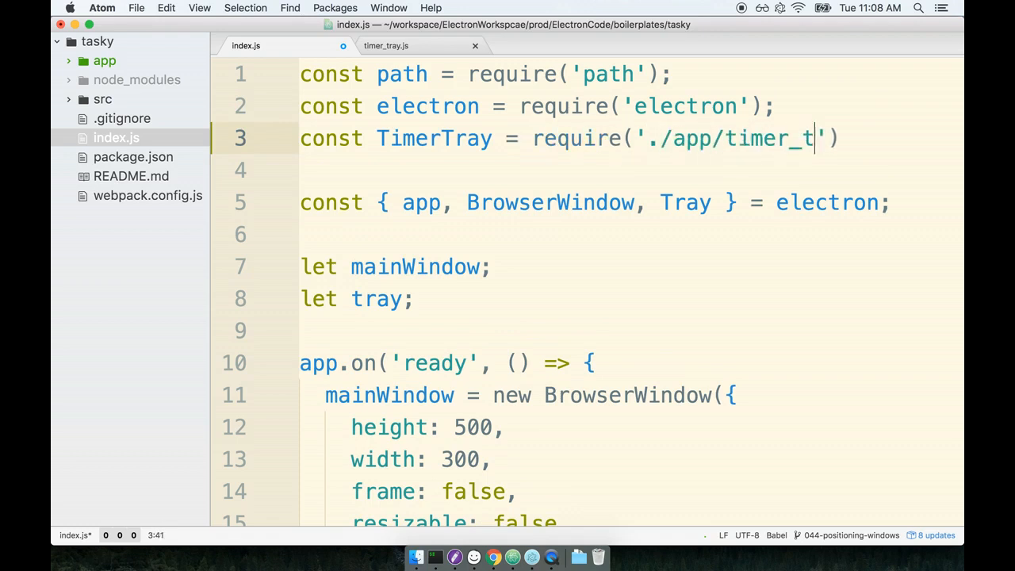
type("ray');")
key("super+Left")
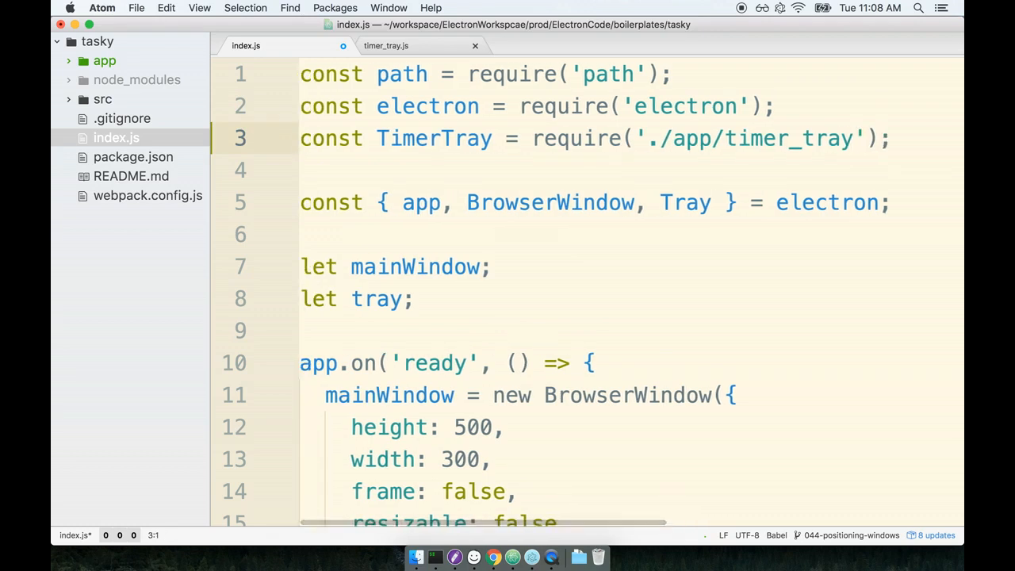
key("super+s")
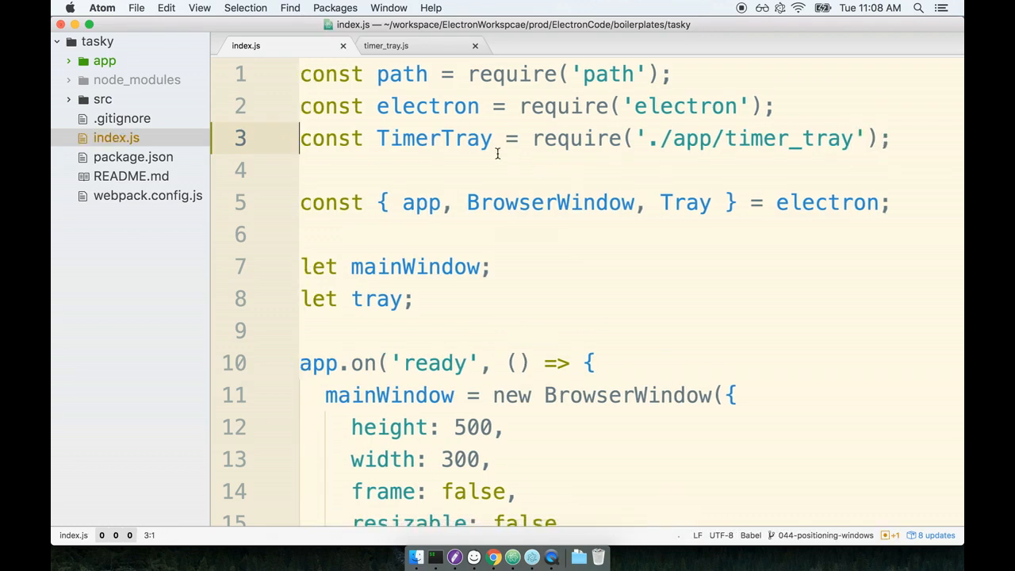
Compare the new TimerTray name on line 3 with the Tray name on line 5
double_click(458, 139)
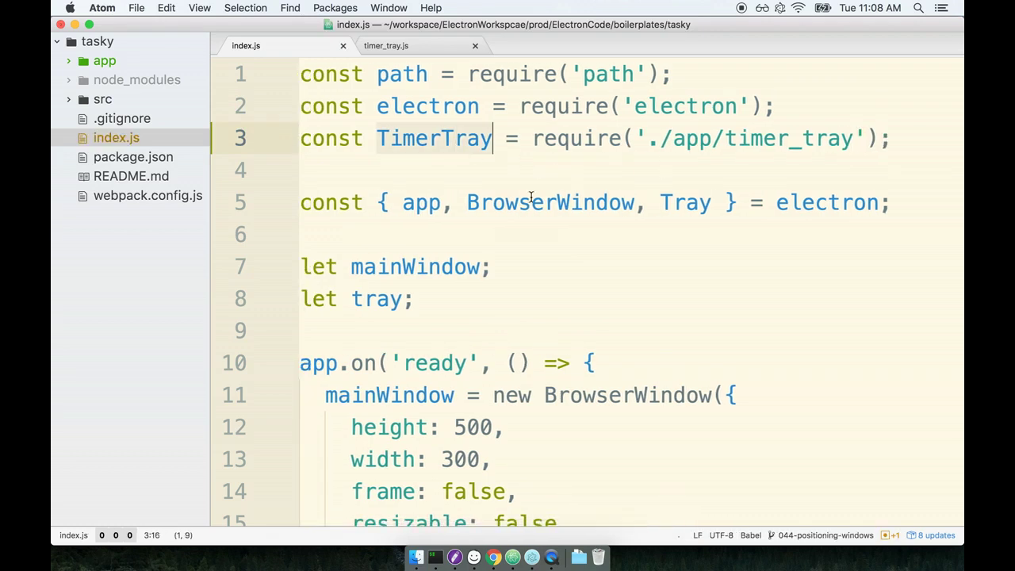
double_click(683, 204)
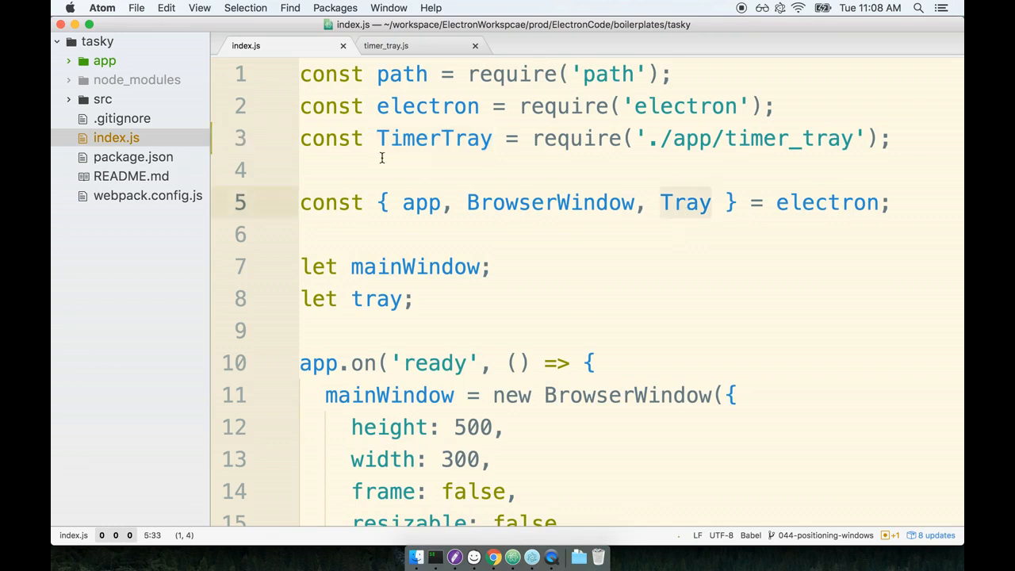
double_click(411, 141)
scroll(603, 244, "down", 8)
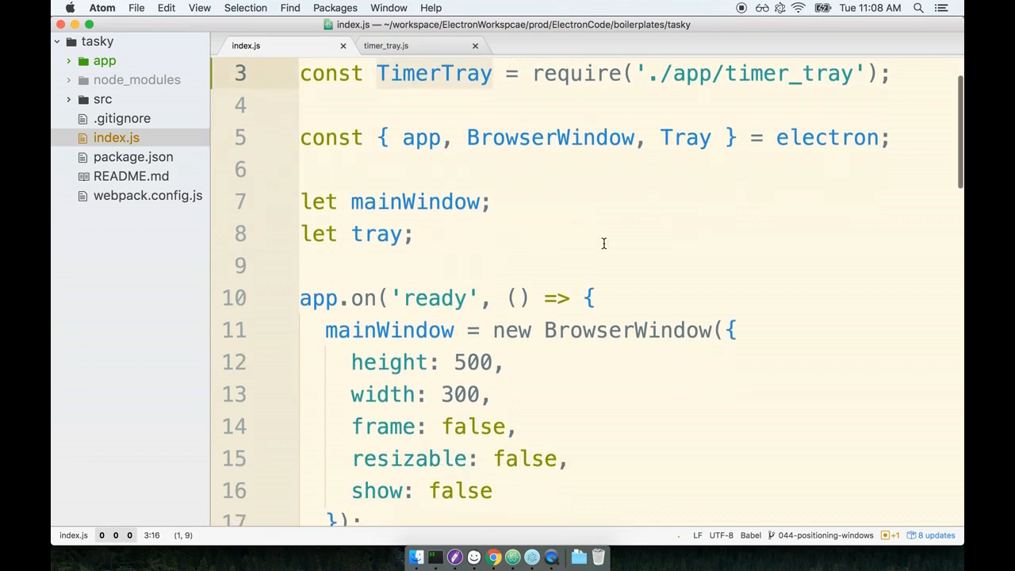
scroll(603, 243, "down", 10)
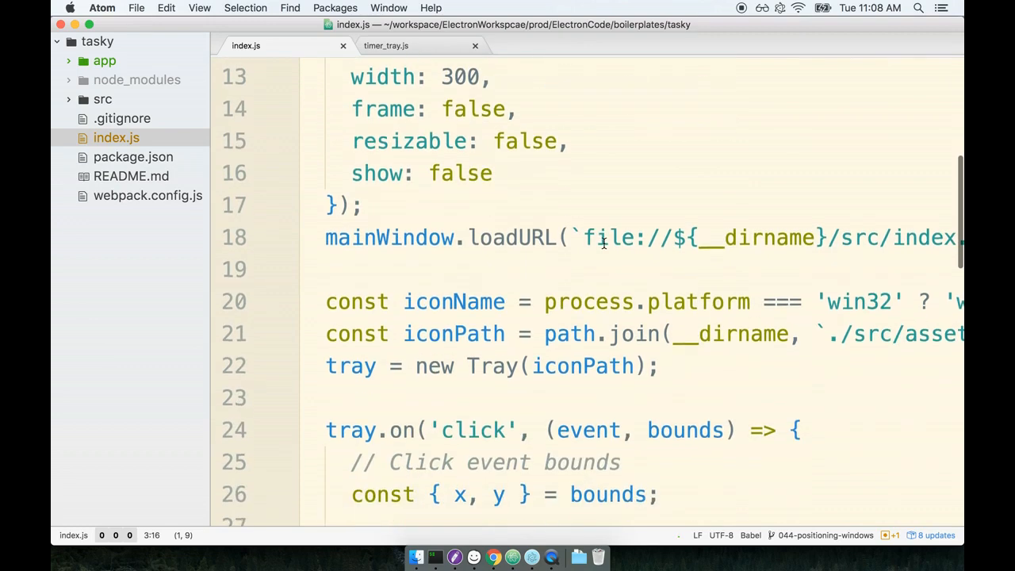
Replace Tray with TimerTray in new TimerTray(iconPath) on line 22 and save index.js
left_click(325, 165)
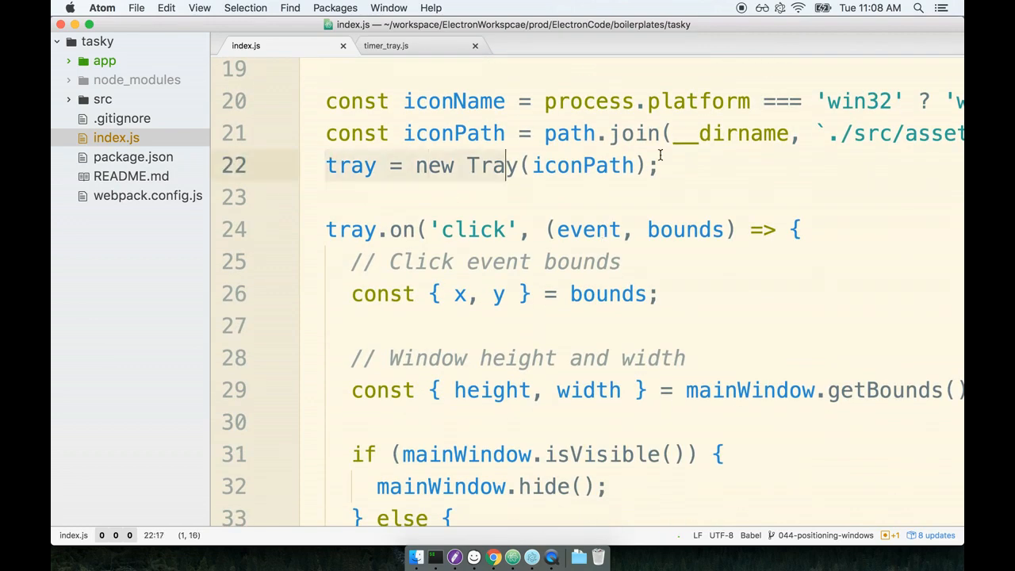
left_click(733, 164)
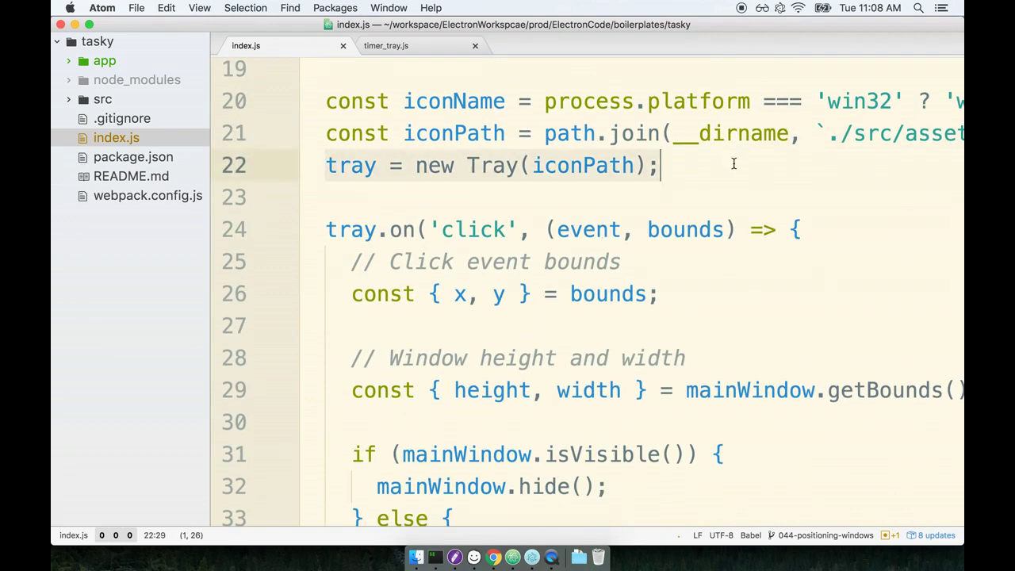
double_click(499, 165)
type("TimerTray")
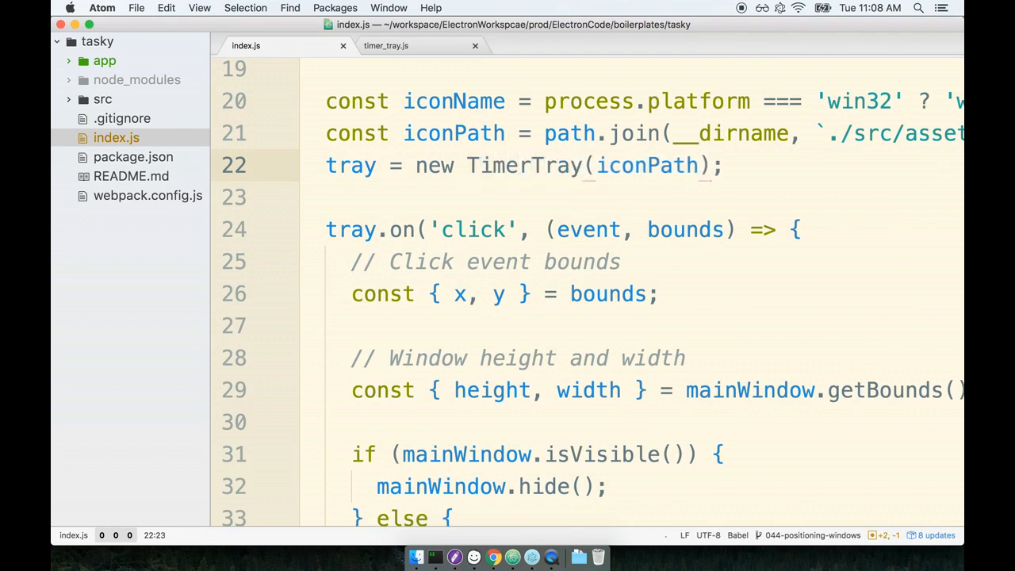
key("alt+shift+Left")
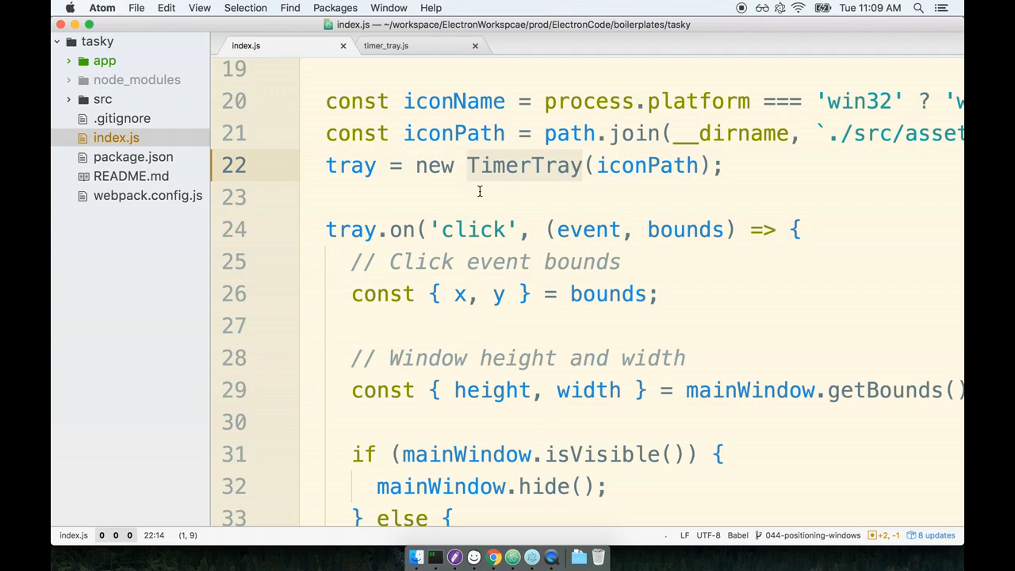
left_click(482, 389)
Stop the running Electron app with Ctrl+C and relaunch it via npm run electron
left_click(435, 557)
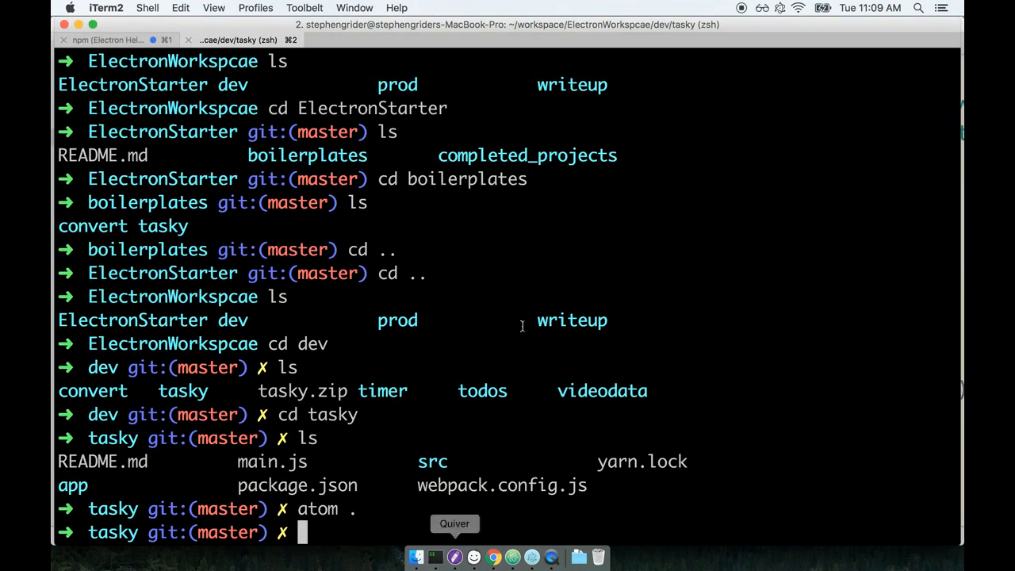
key("super+1")
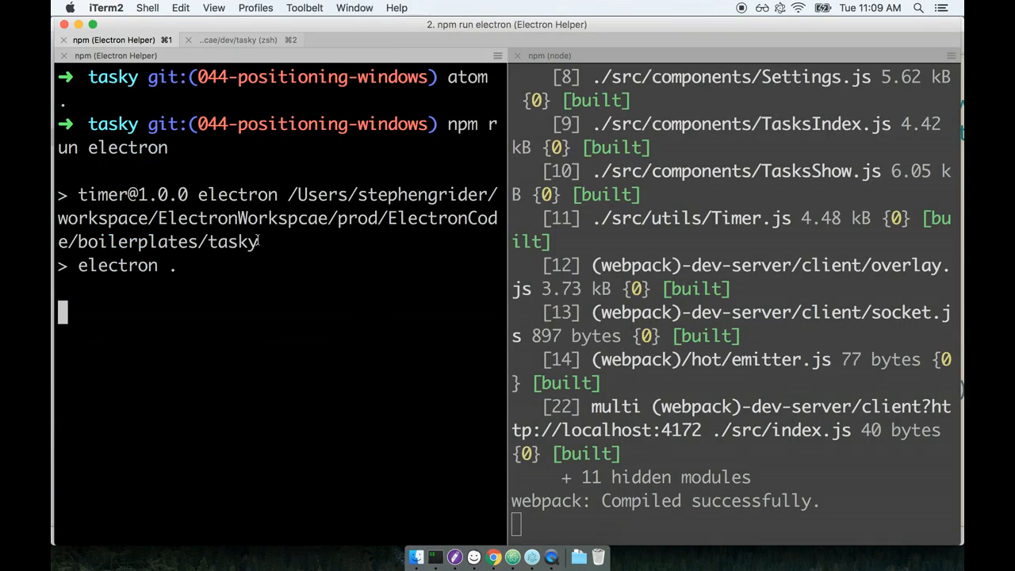
key("ctrl+c")
key("Return")
type("npm run electron")
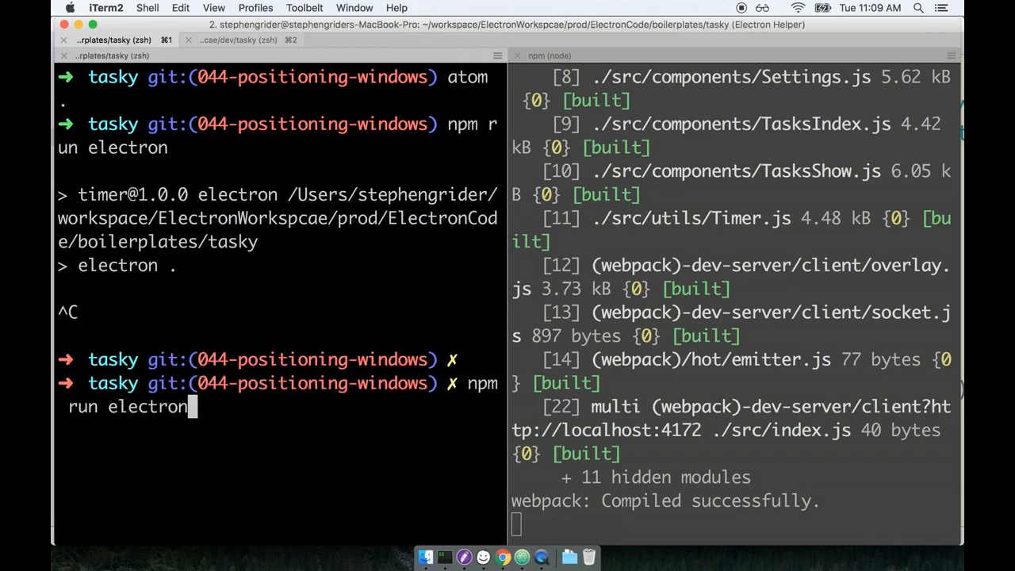
key("Return")
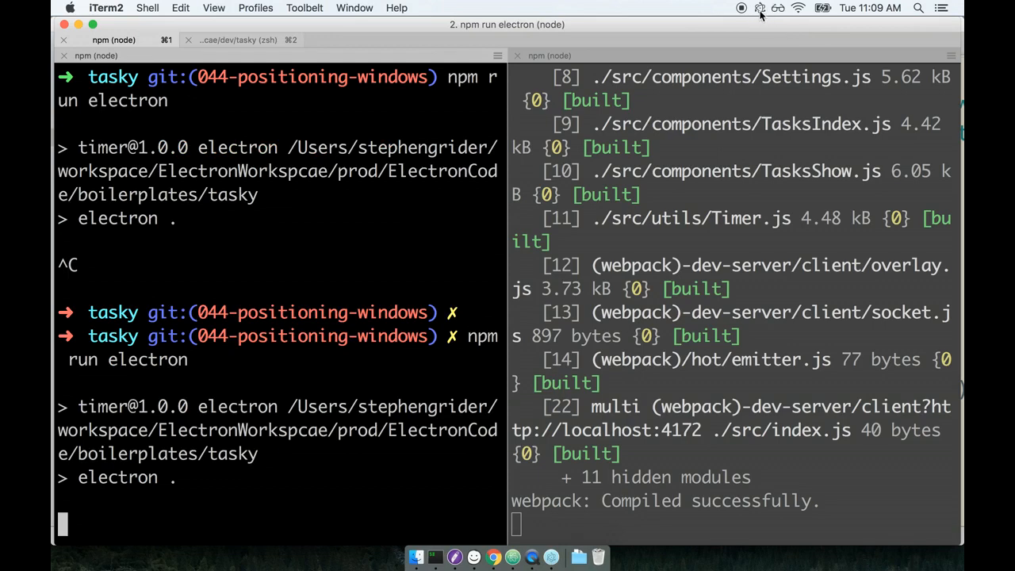
Toggle the tray icon several times to confirm the timer popup still opens and closes
left_click(759, 8)
left_click(759, 7)
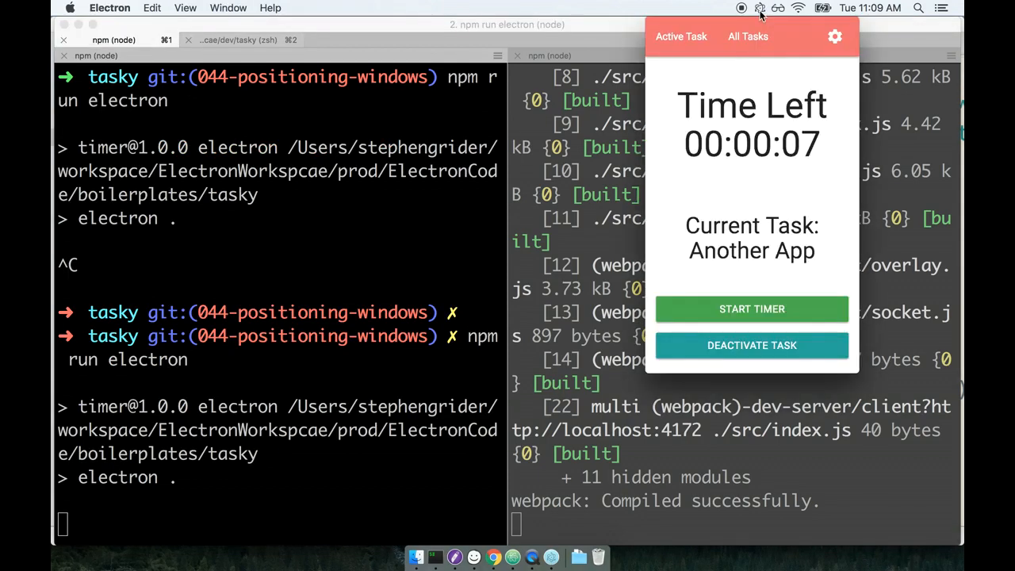
left_click(759, 8)
left_click(759, 8)
left_click(760, 8)
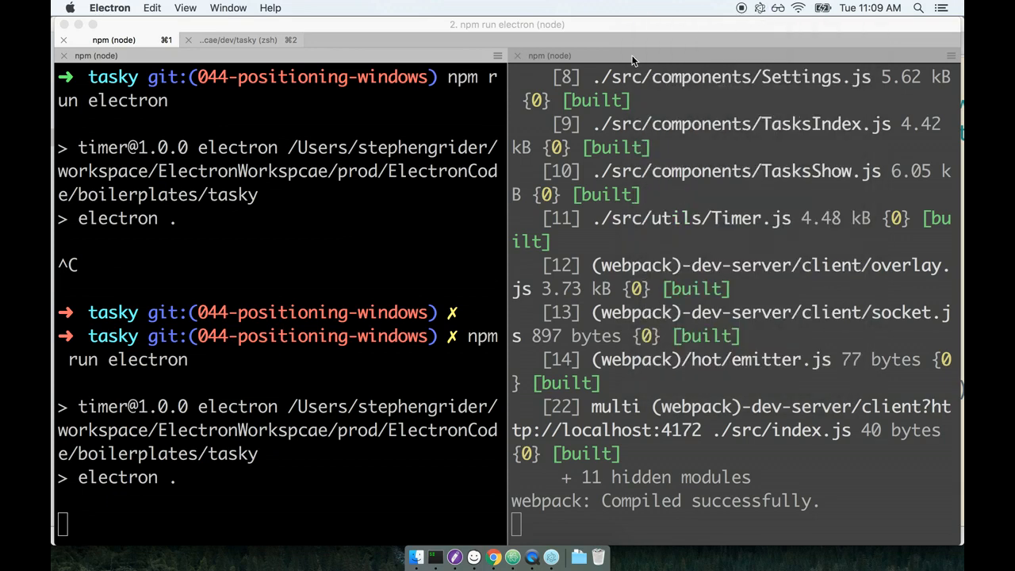
Review TimerTray on line 22 and the click handler lines 24–31 without editing
left_click(513, 557)
scroll(589, 264, "up", 1)
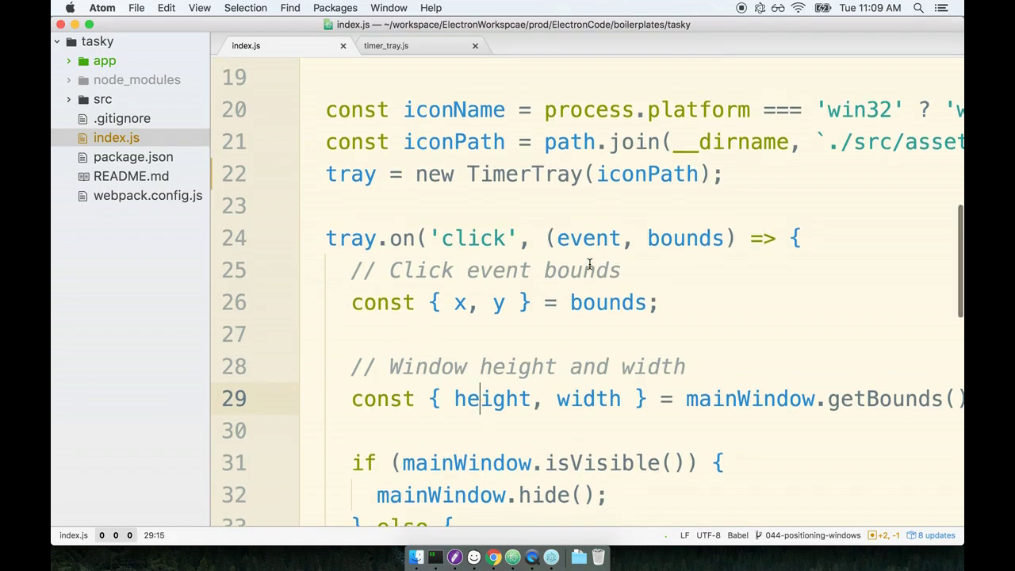
double_click(523, 176)
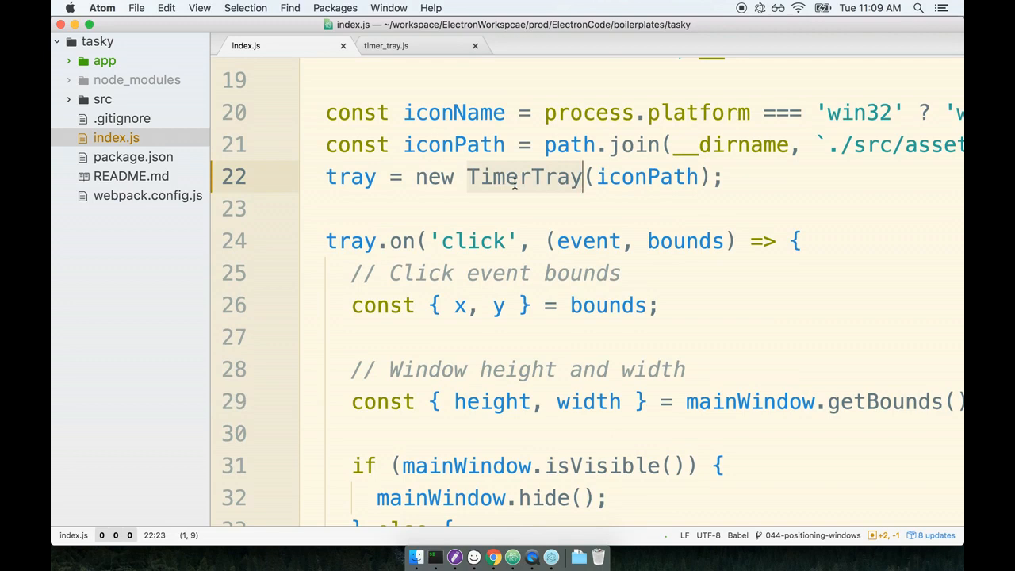
scroll(514, 261, "down", 2)
left_click(328, 178)
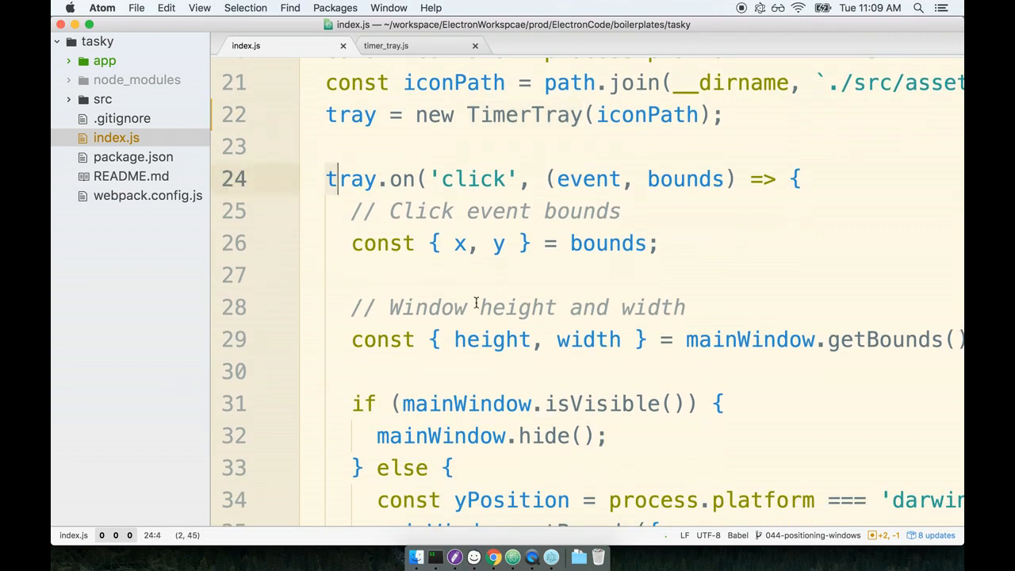
left_click_drag(329, 178, 583, 408)
left_click(583, 115)
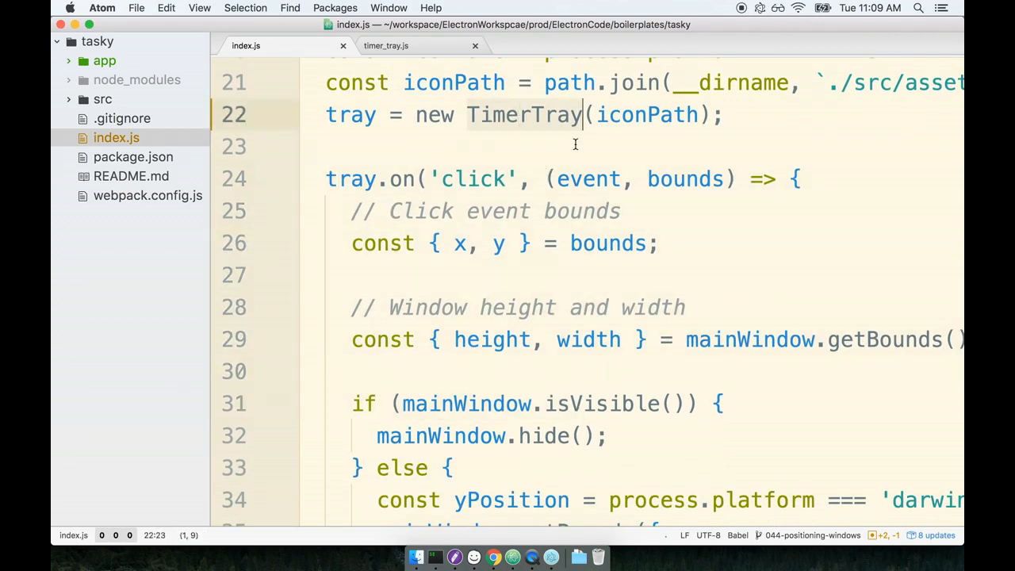